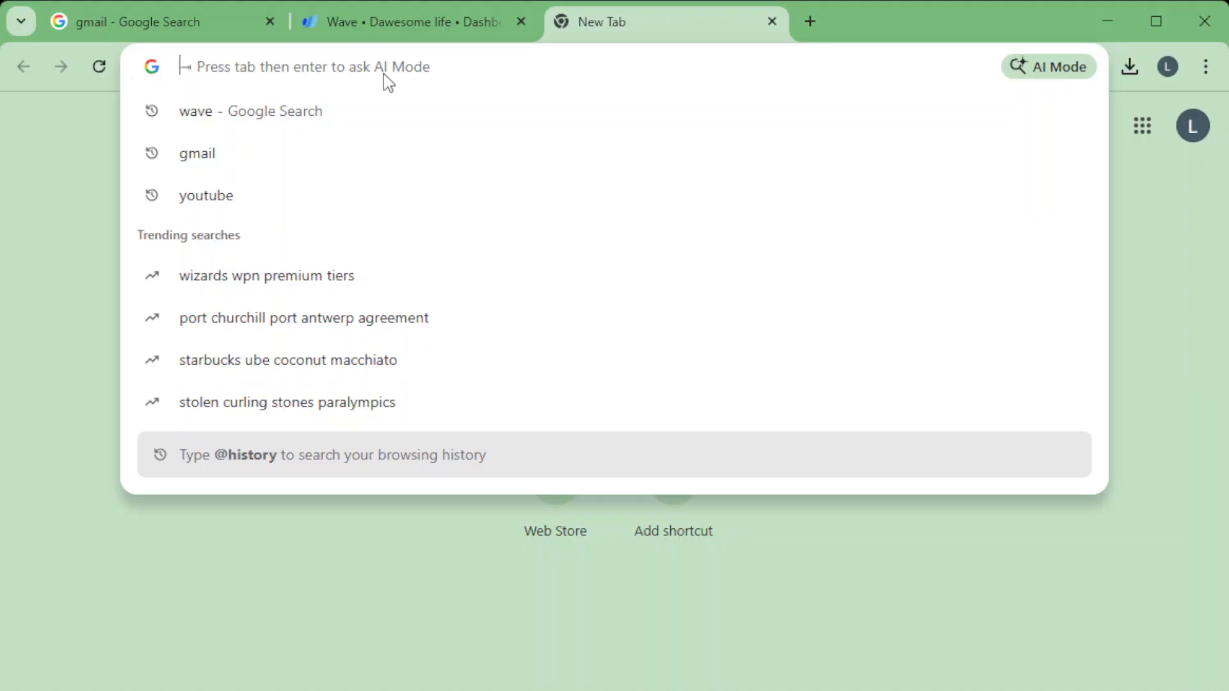
Search the web for "wave", open the Wave small business software site and go to the account dashboard.
type("wave")
key("Return")
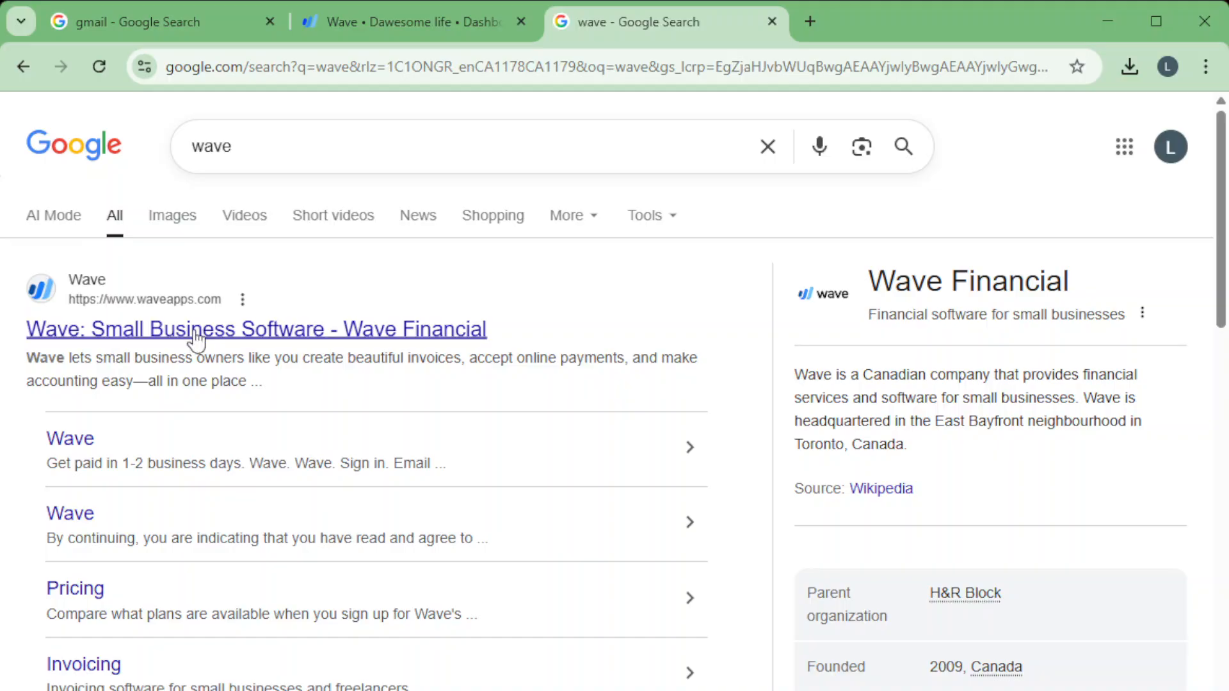
left_click(252, 344)
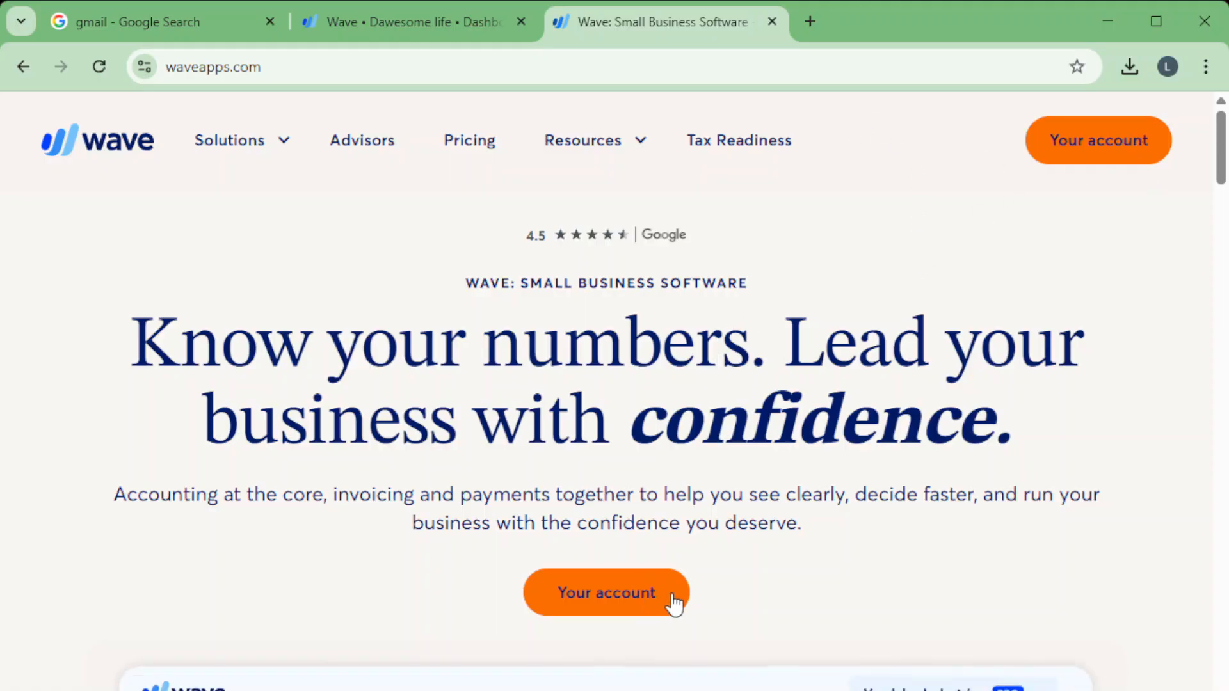
scroll(1018, 338, "down", 2)
scroll(568, 389, "up", 2)
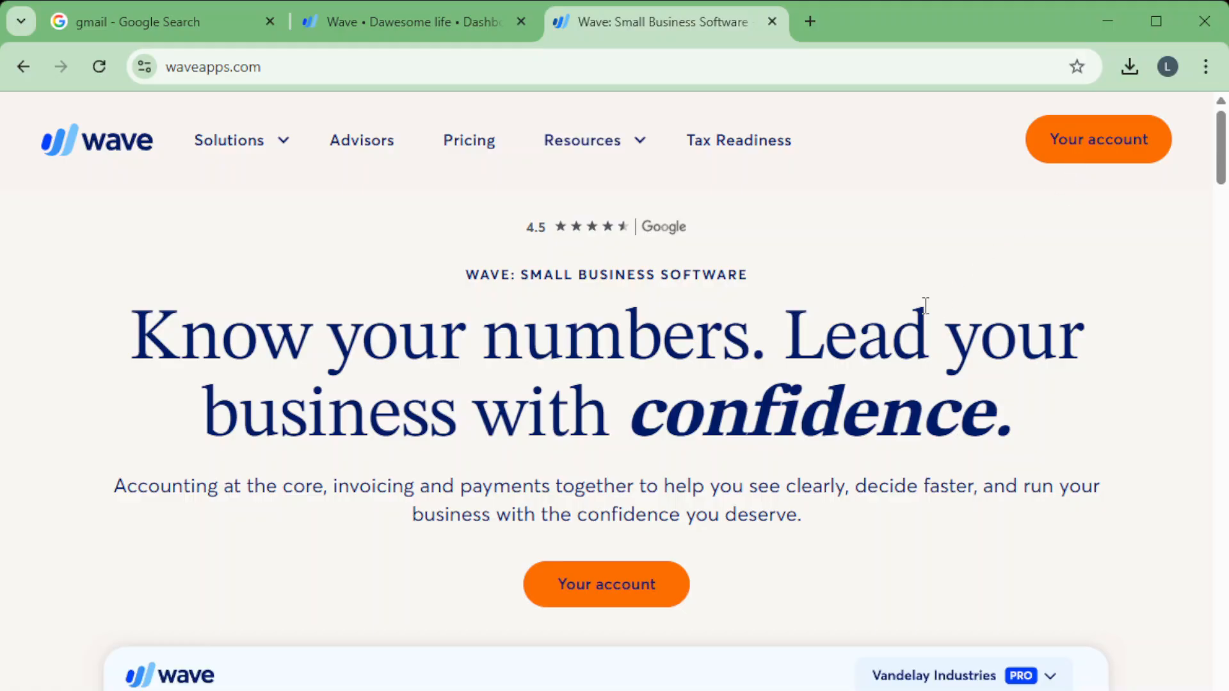
left_click(1090, 141)
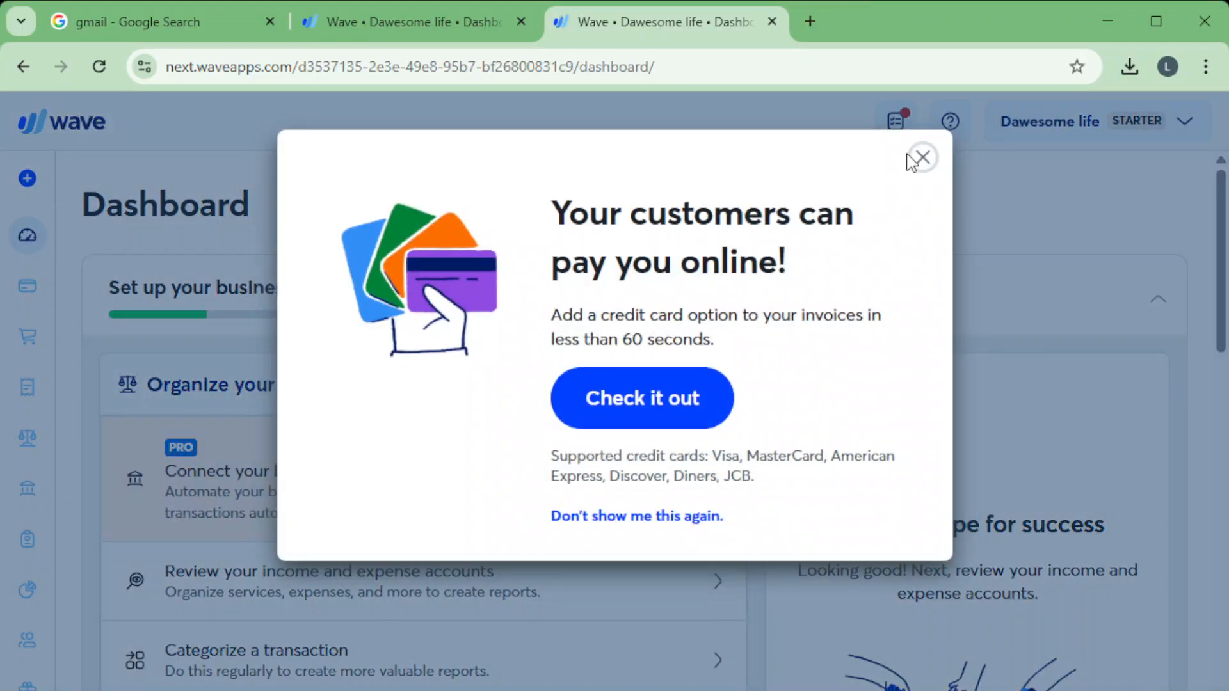
View the options in the business account menu and close it again.
left_click(922, 158)
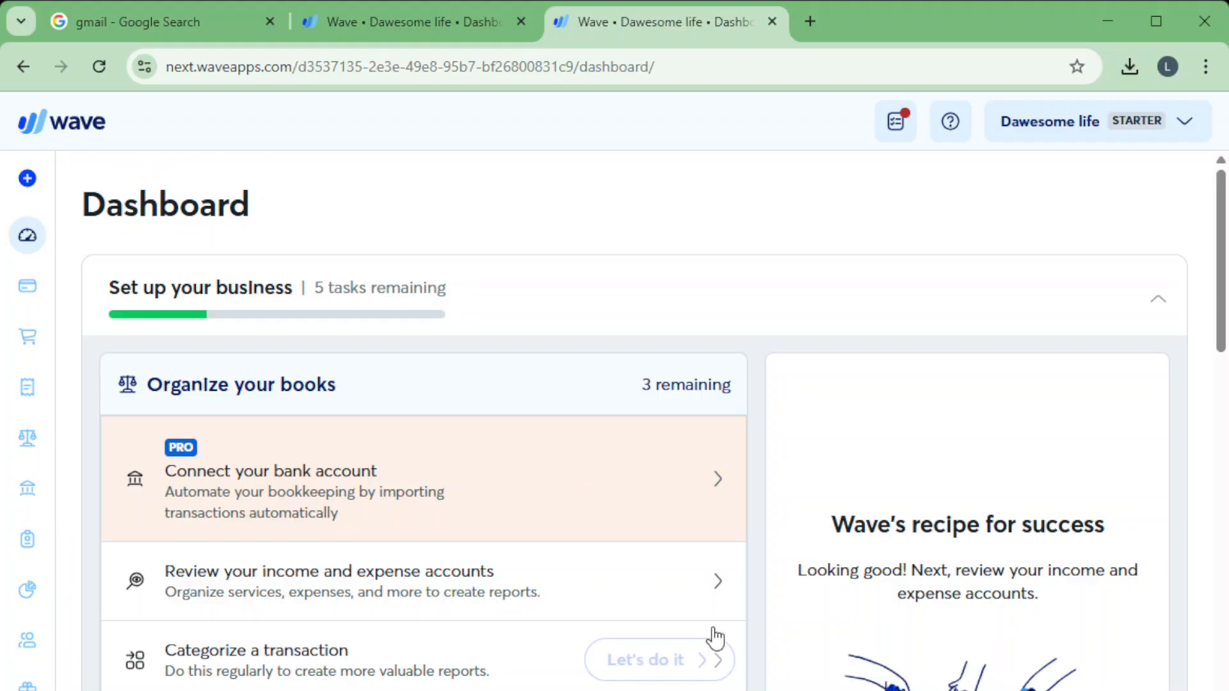
left_click(1144, 137)
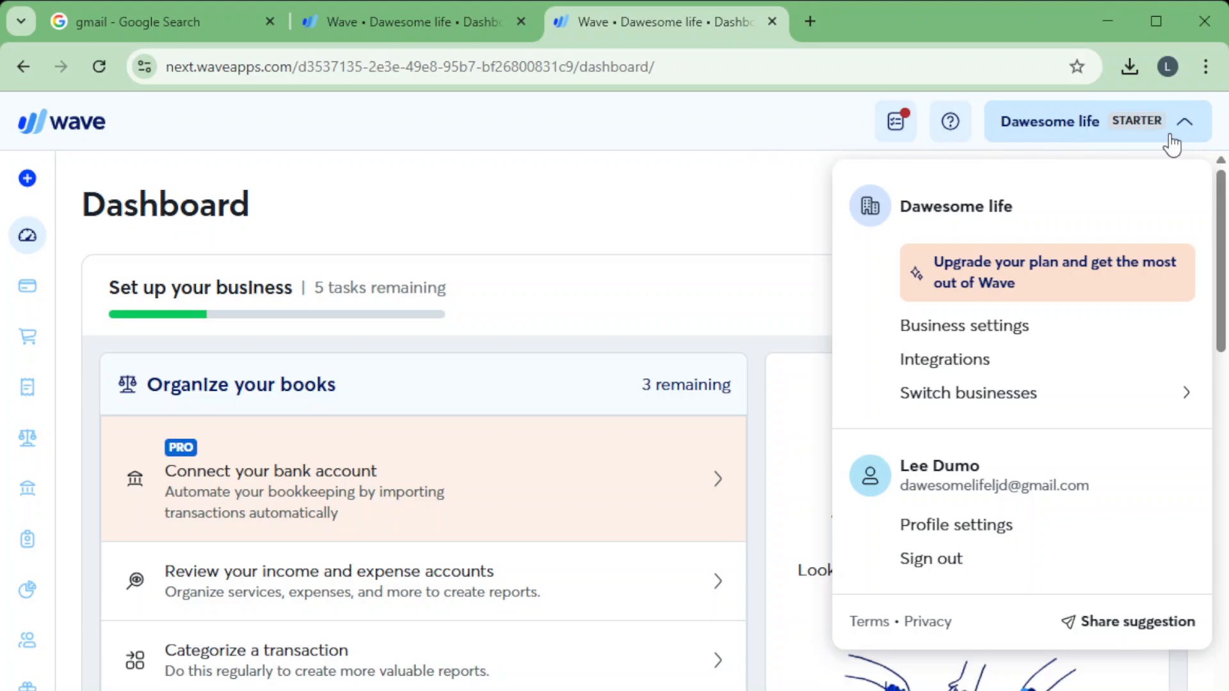
left_click(607, 166)
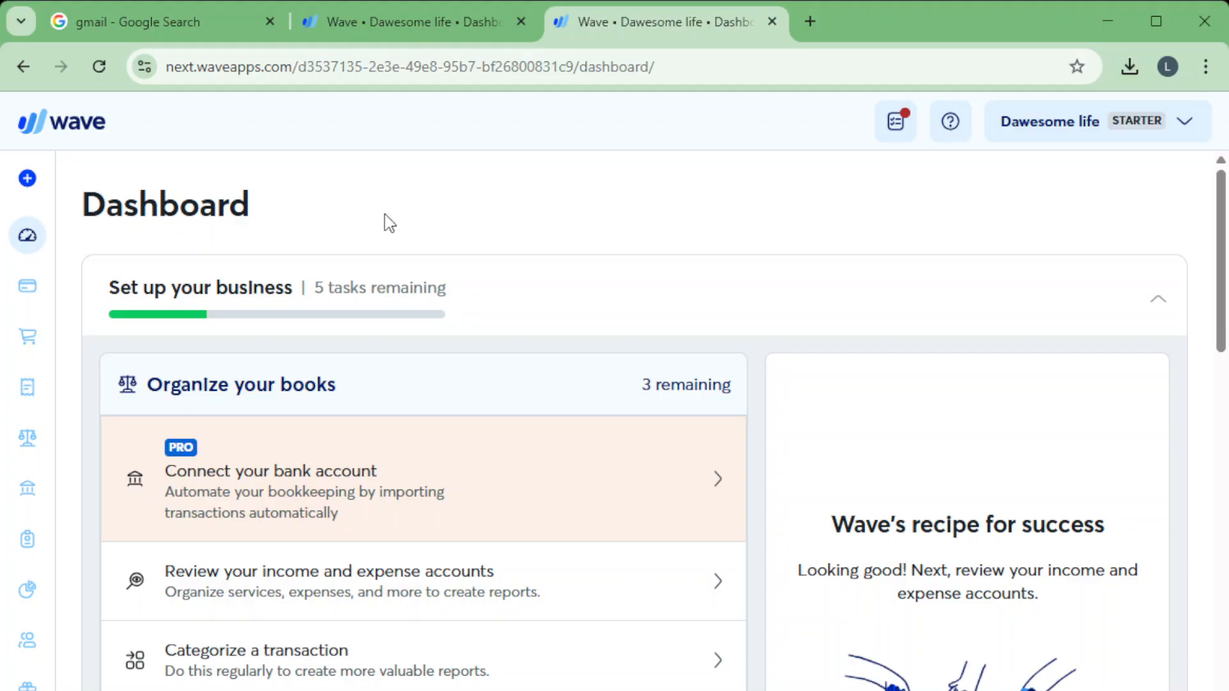
Start a new invoice after a look at the form for adding a product or service.
left_click(26, 184)
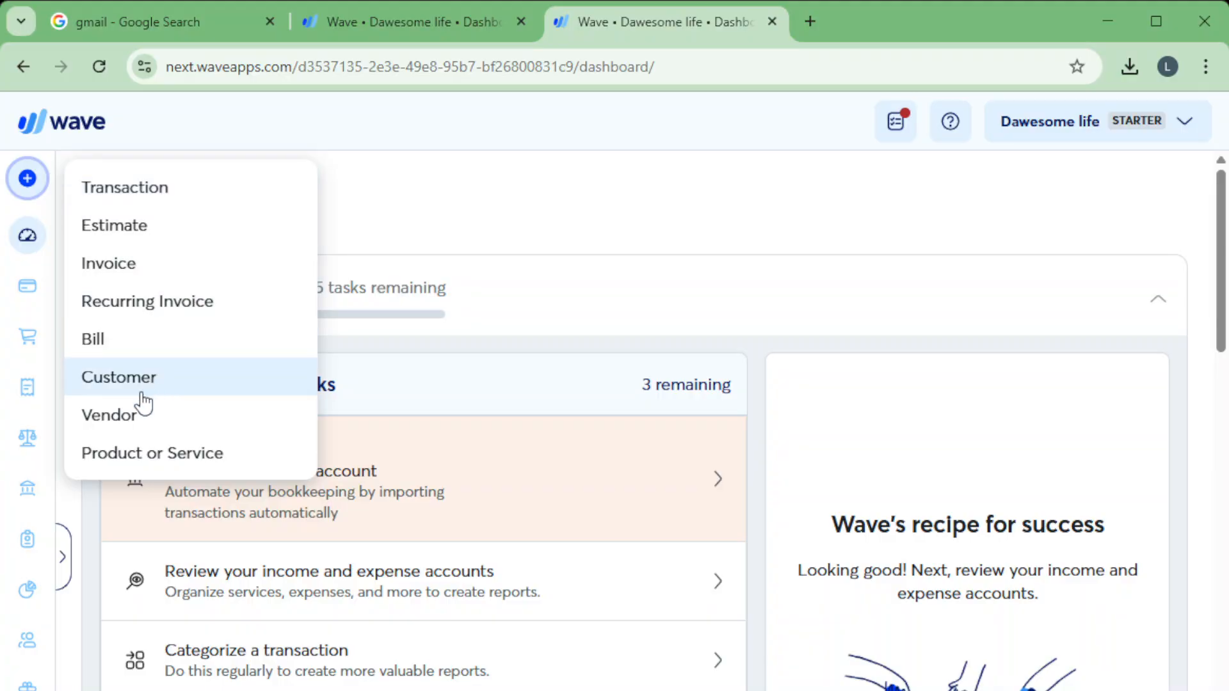
left_click(135, 454)
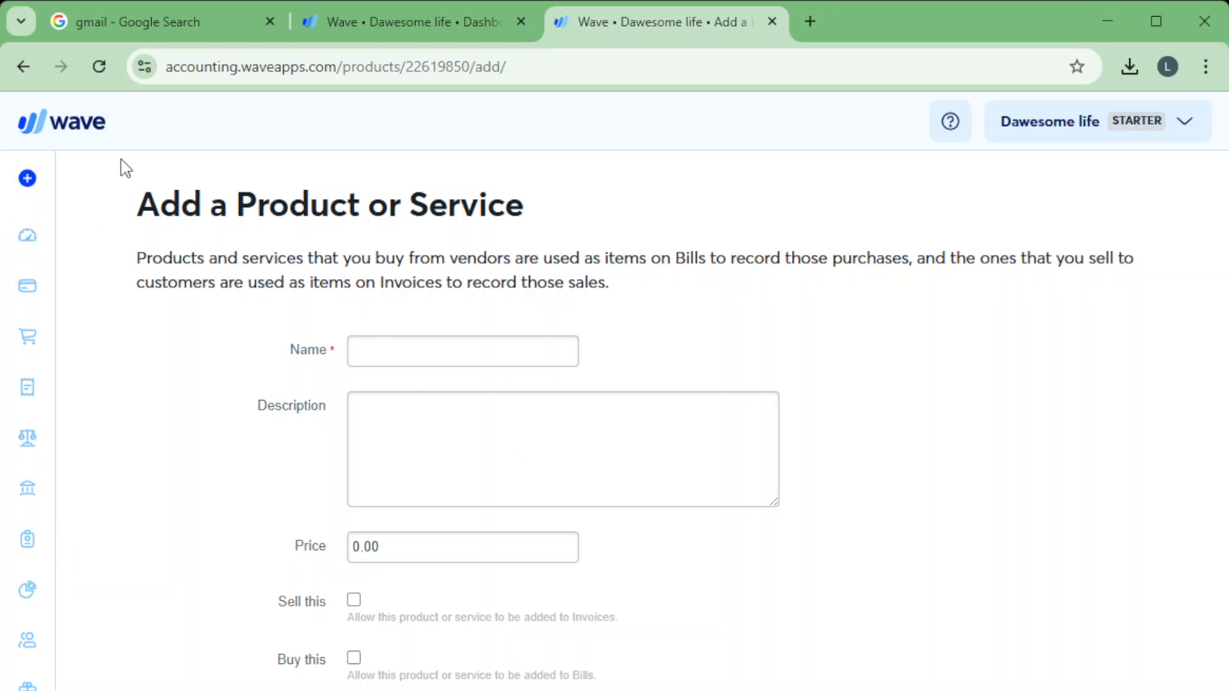
left_click(32, 182)
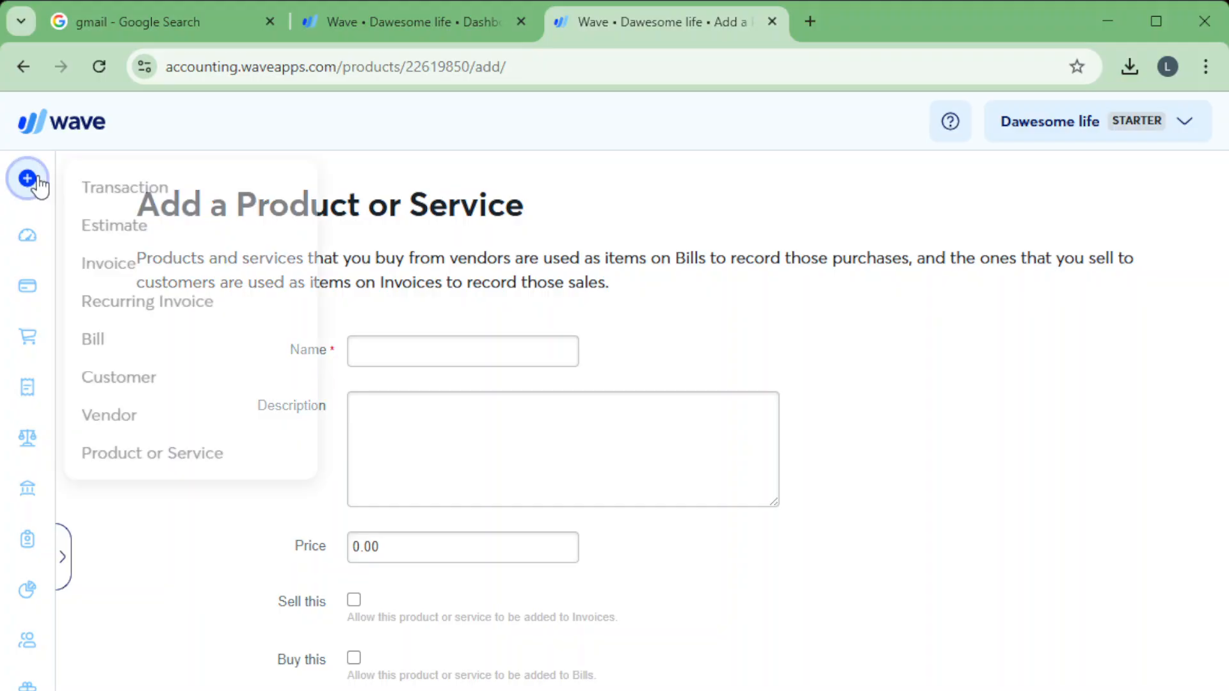
left_click(151, 269)
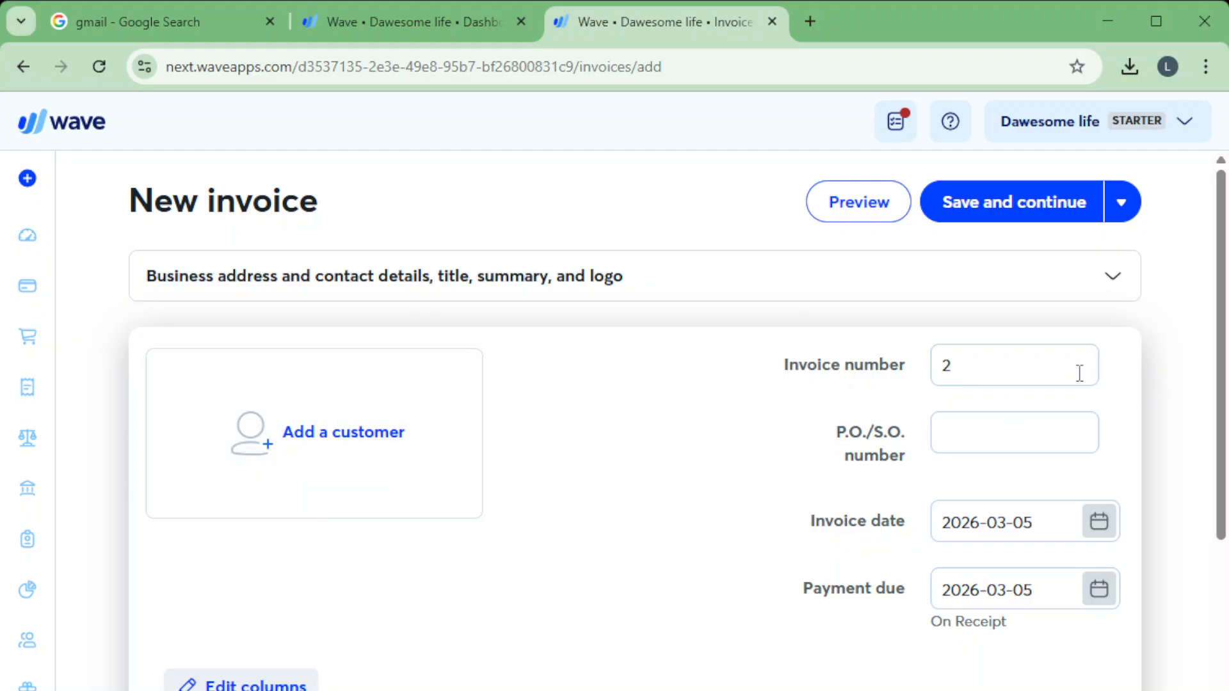
Examine the new invoice's number field and the date choices for its payment due date.
left_click_drag(1014, 371, 884, 376)
left_click(1009, 367)
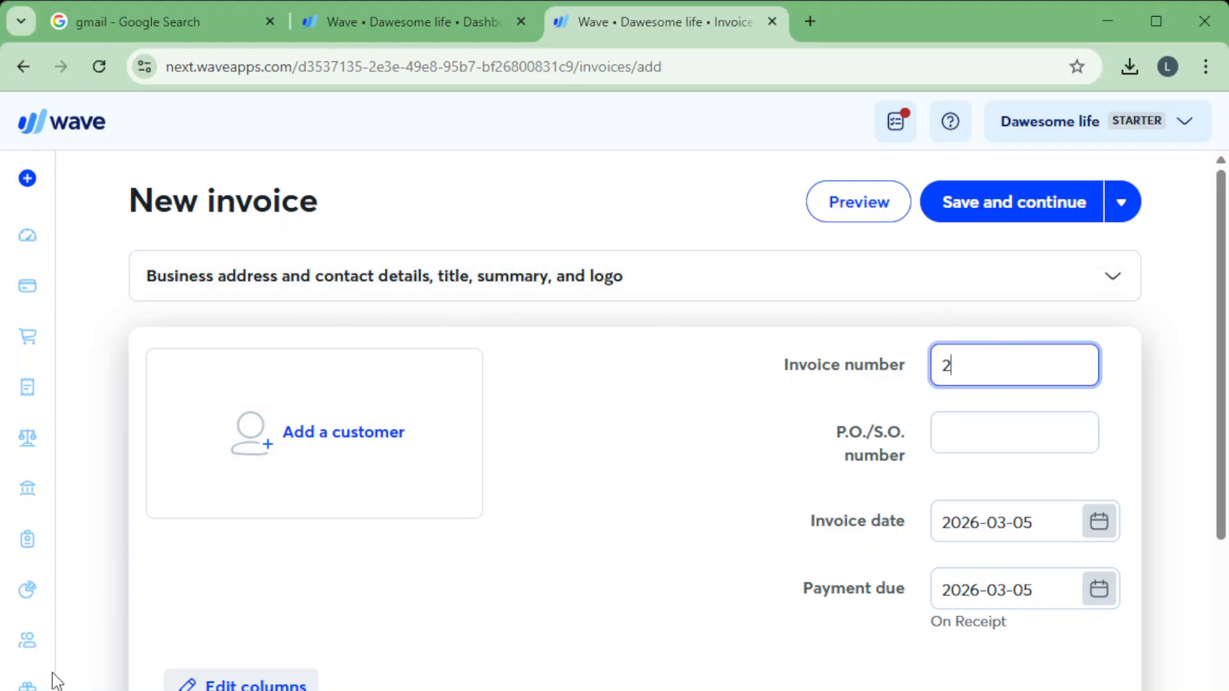
left_click_drag(990, 367, 915, 378)
left_click(985, 363)
key("ctrl+a")
left_click(1100, 591)
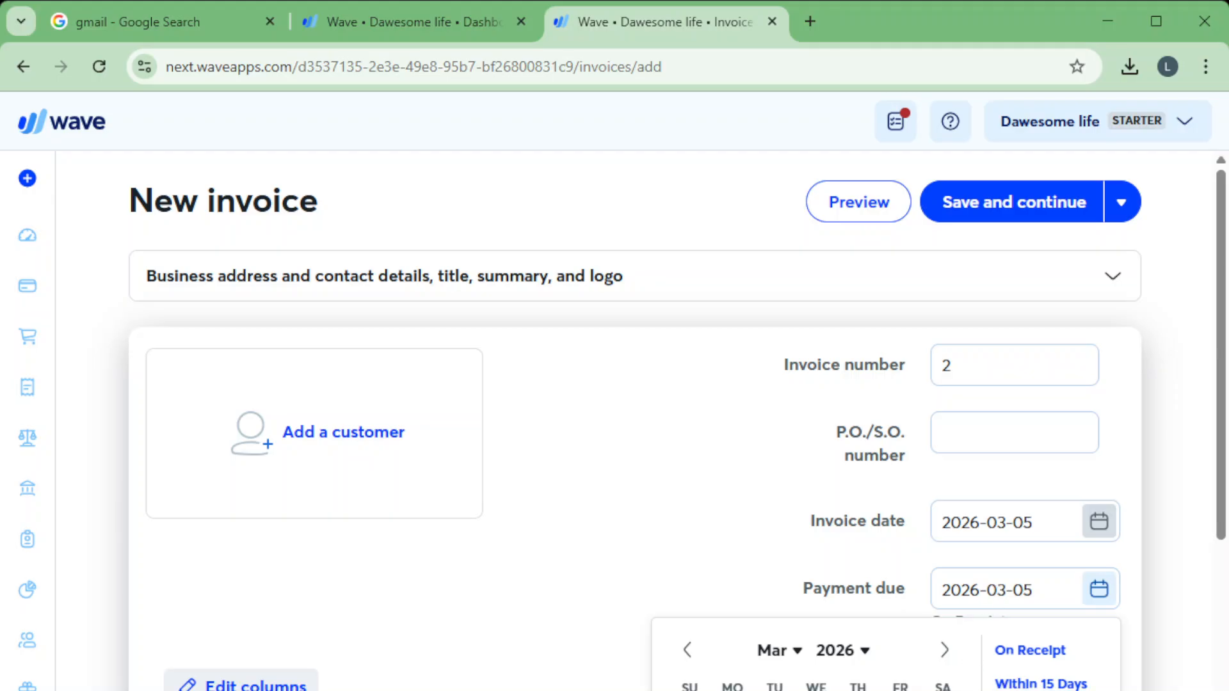
left_click(683, 540)
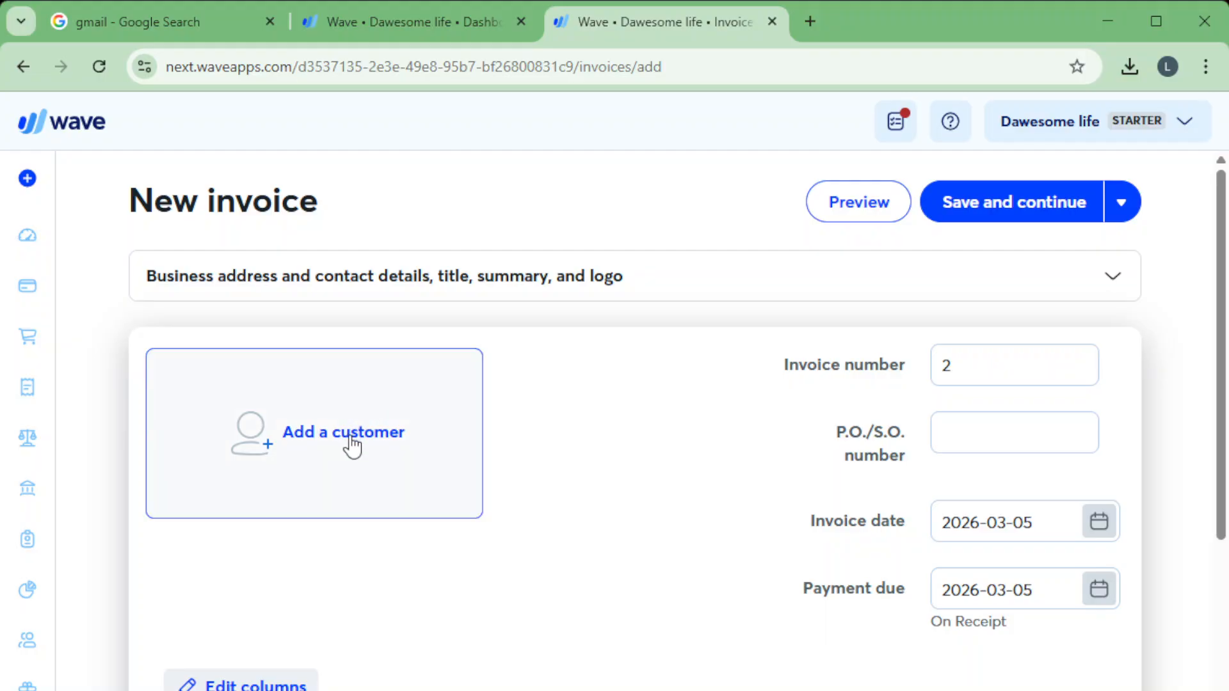
Examine the customer, email, phone and contact name fields of the new customer form, and close it unsaved.
left_click(389, 455)
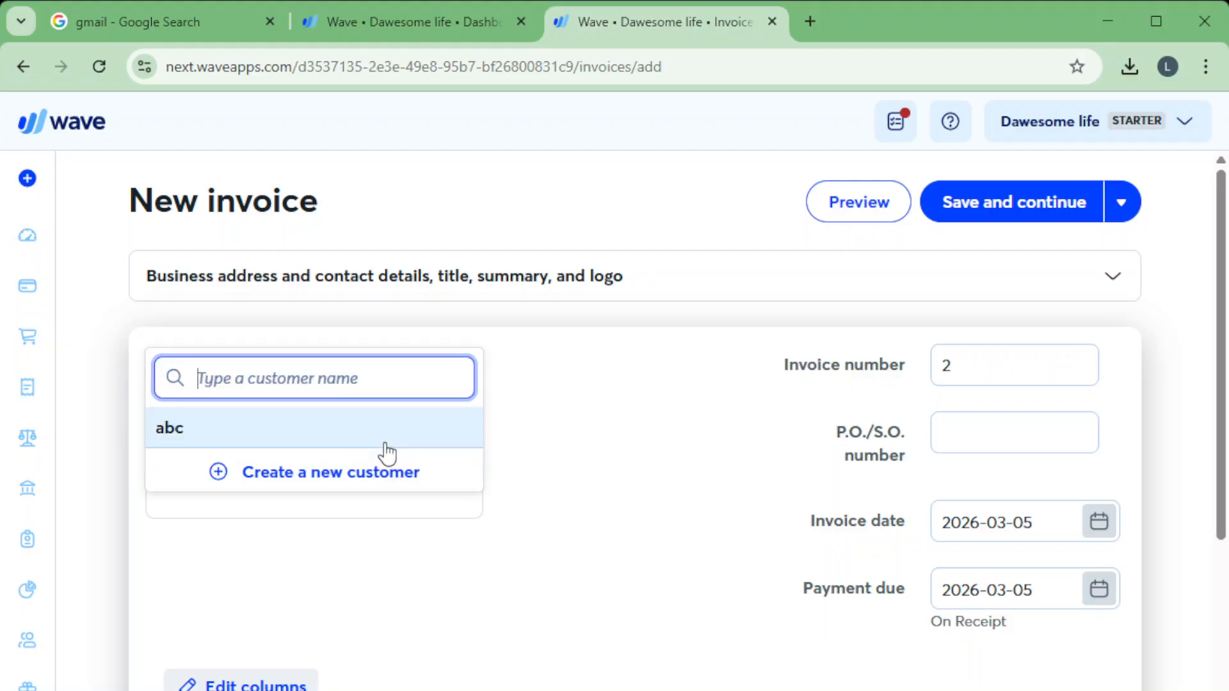
left_click(320, 483)
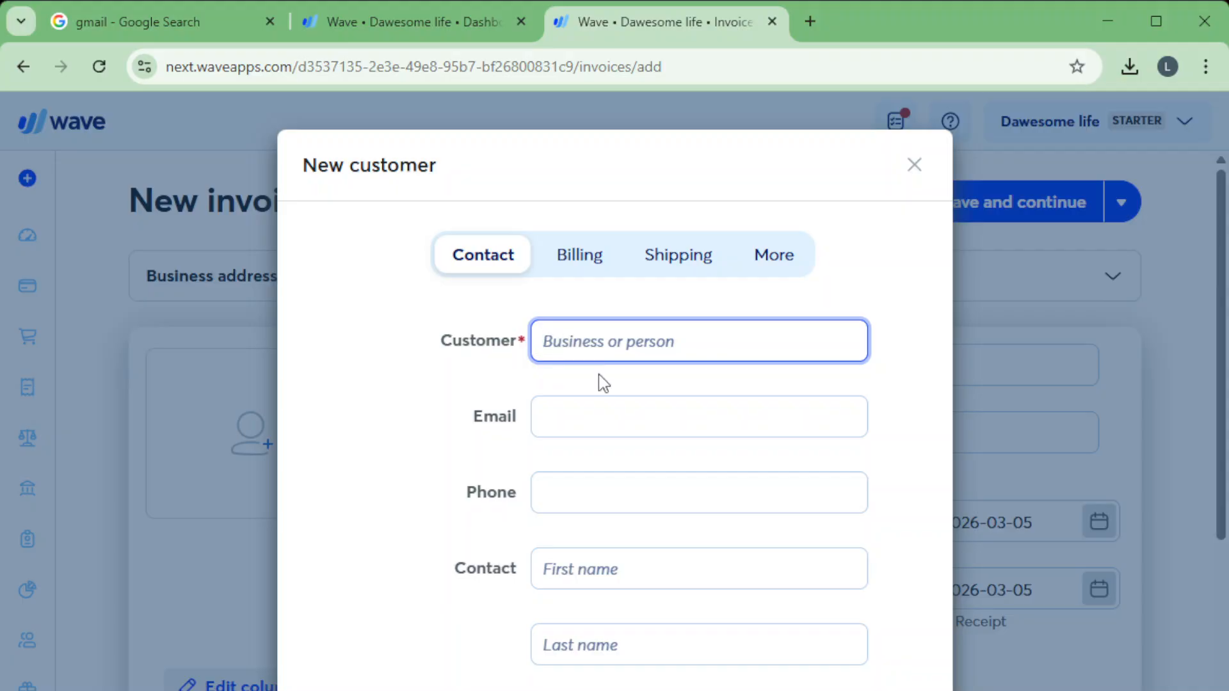
left_click(593, 409)
left_click(604, 472)
left_click(601, 512)
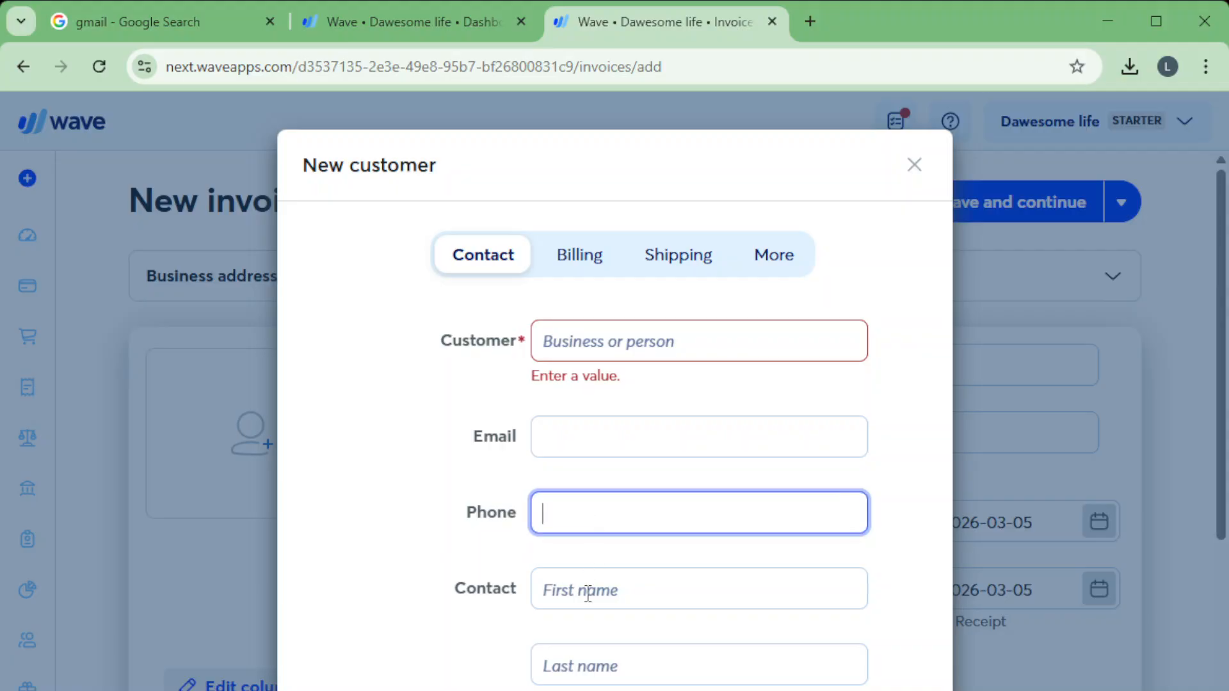
left_click(587, 592)
left_click(571, 662)
left_click(576, 259)
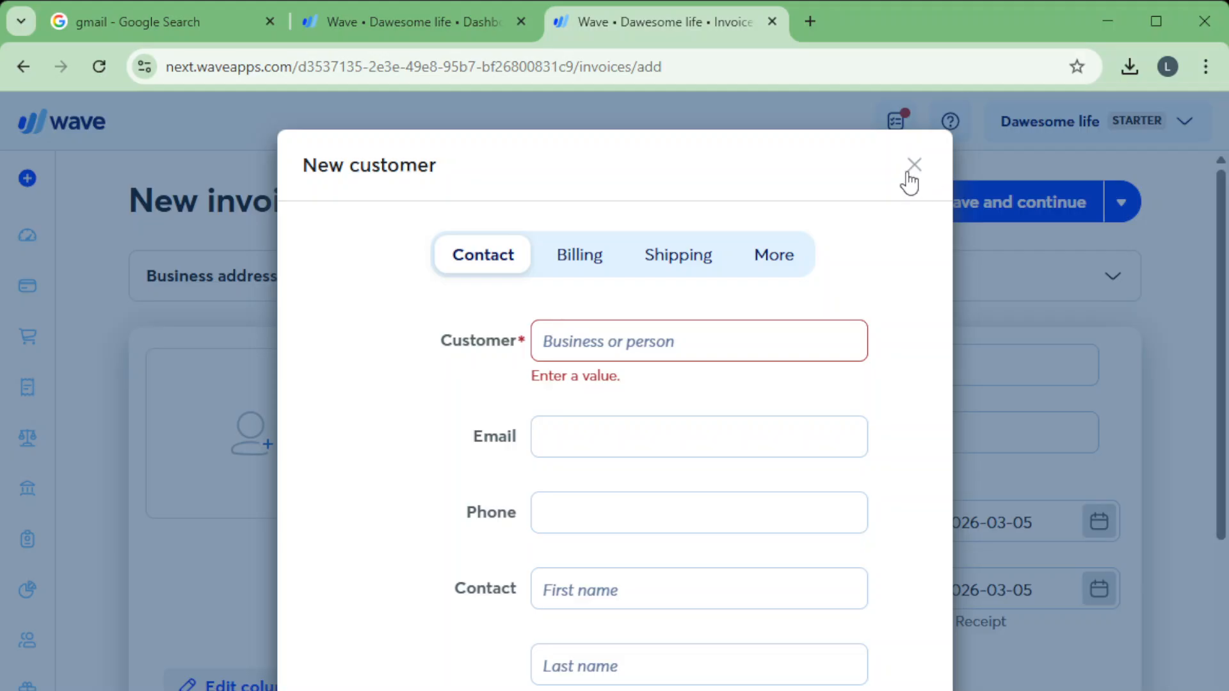
left_click(913, 169)
Bill the invoice to the existing customer abc and add the saved "service" item as its line item.
left_click(264, 470)
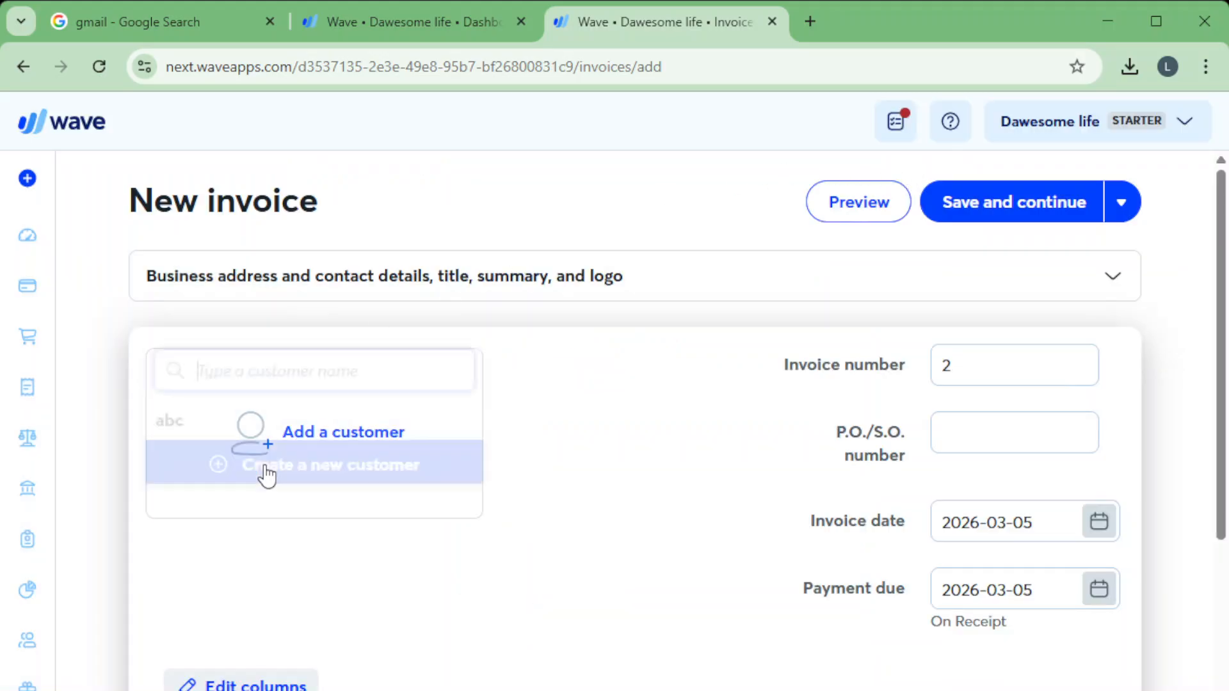
left_click(200, 443)
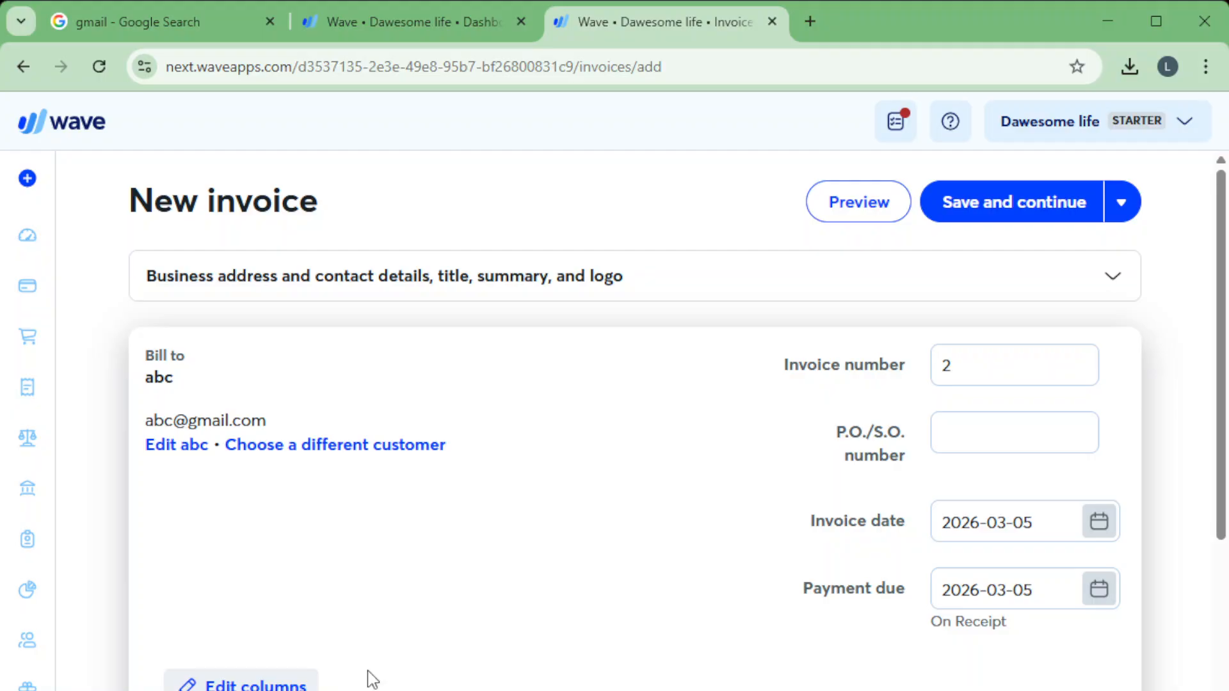
scroll(356, 643, "down", 5)
left_click(256, 477)
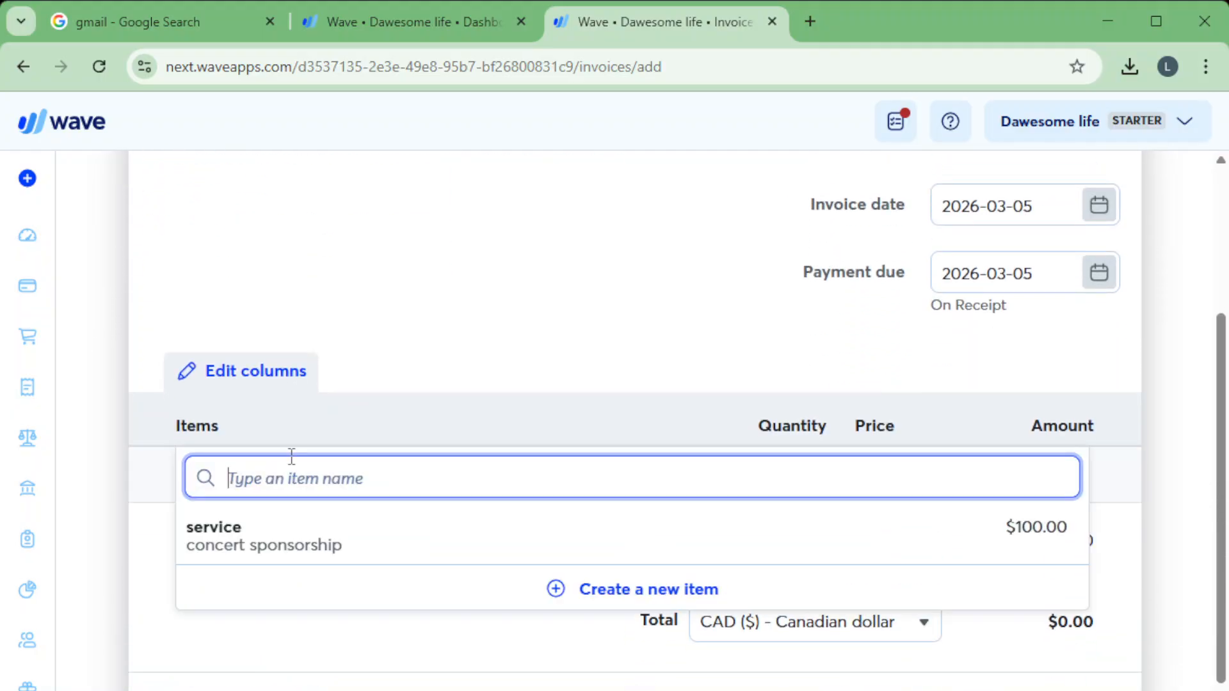
left_click(240, 544)
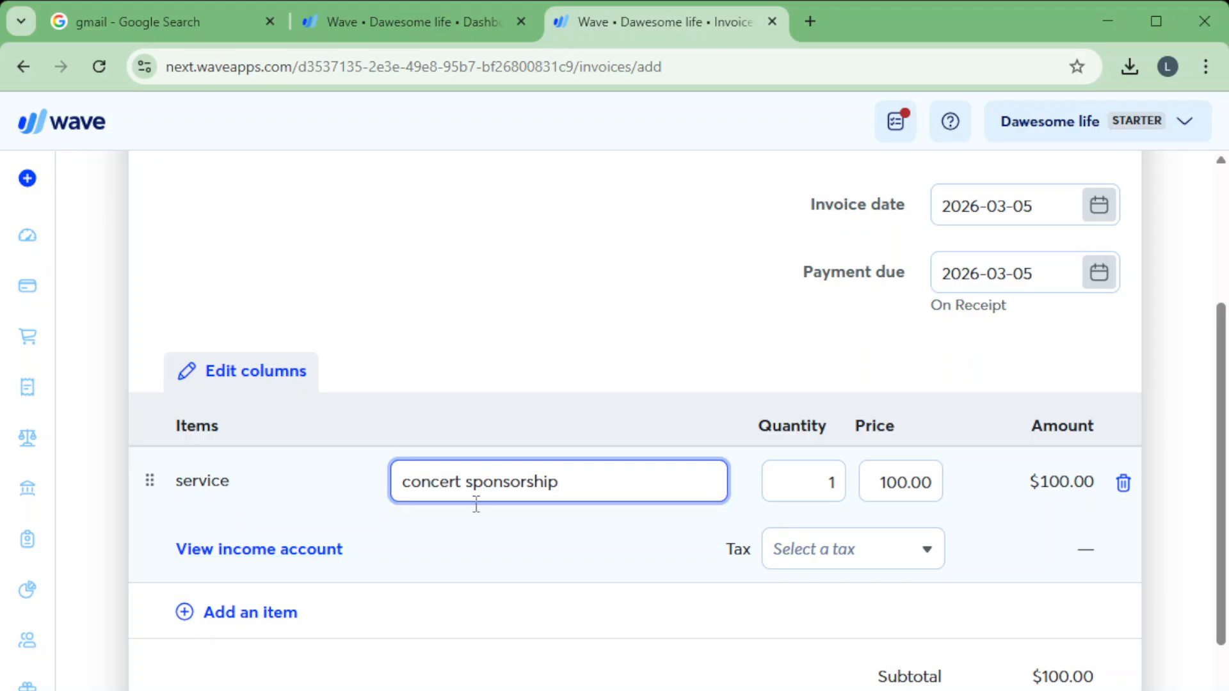
Extend the service item's description to read "concert sponsorship- details".
left_click_drag(513, 481, 391, 490)
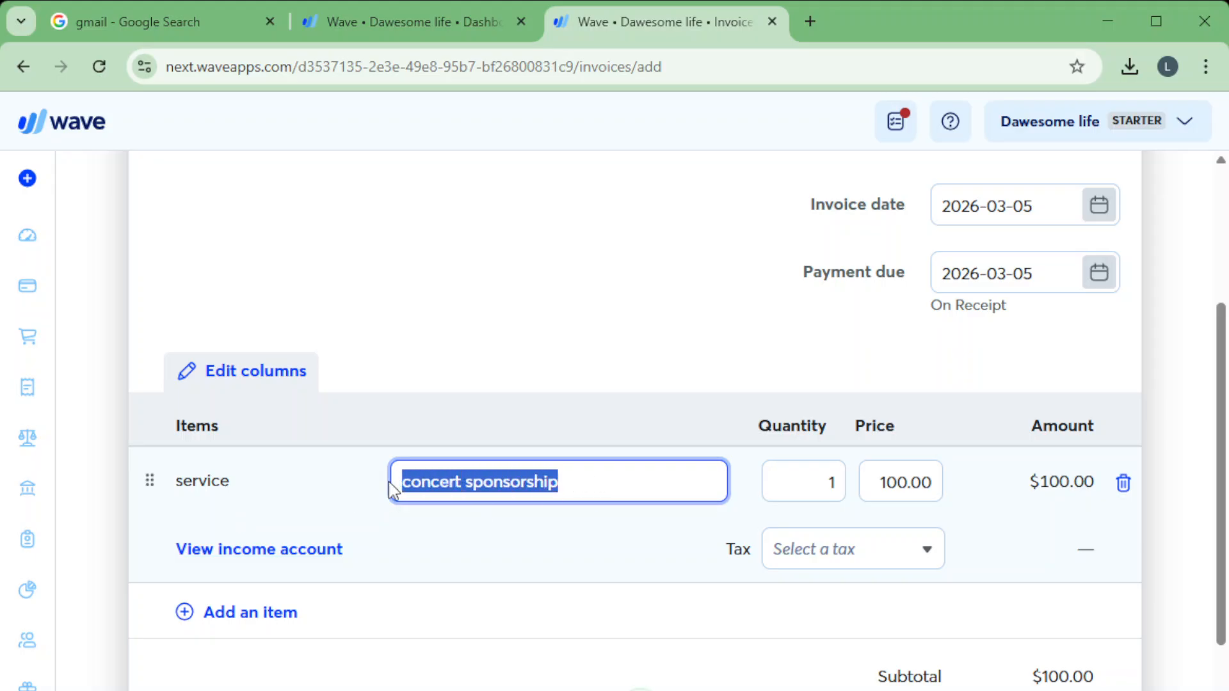
left_click(574, 351)
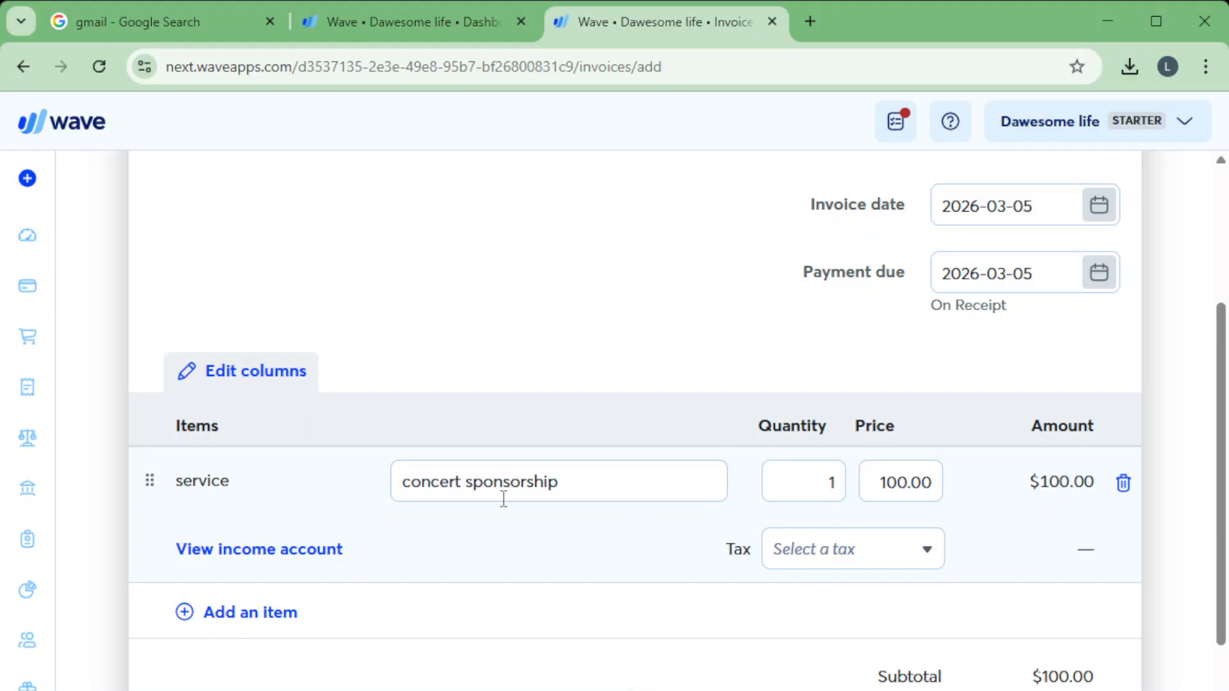
left_click(584, 482)
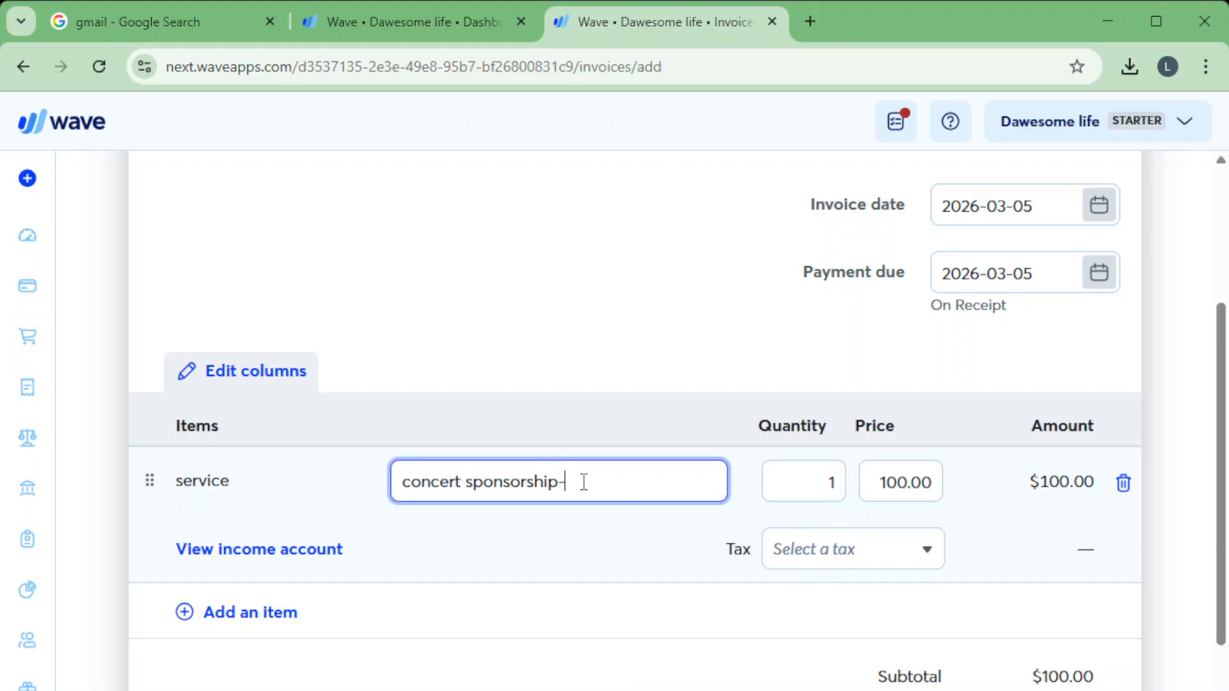
type("-  details")
Review the invoice totals and the name, rate and number fields for creating a new tax, and close the form unsaved.
scroll(420, 636, "down", 2)
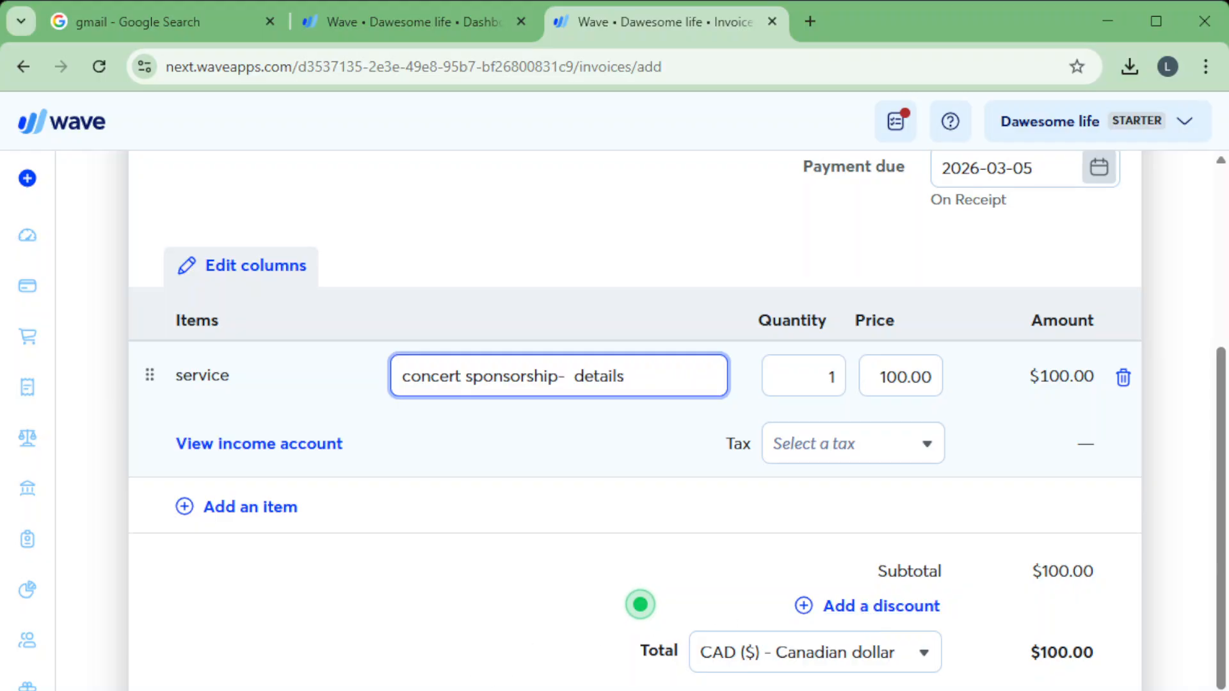
scroll(862, 616, "down", 5)
scroll(604, 587, "up", 5)
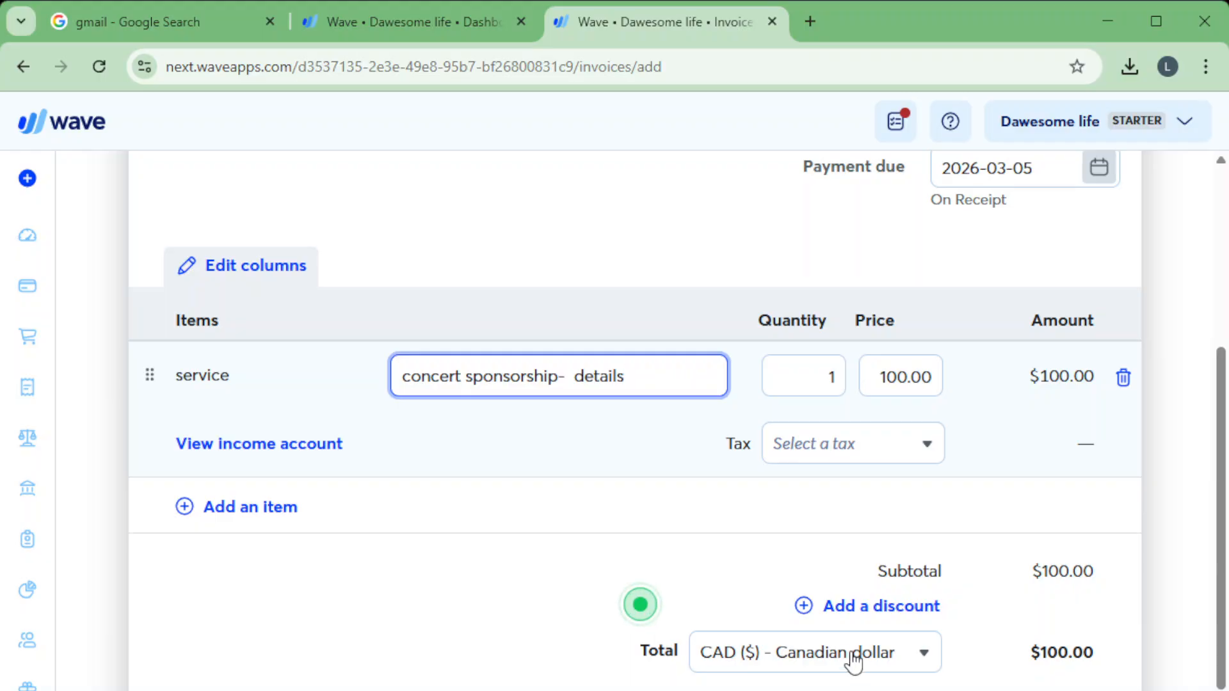
scroll(444, 647, "down", 2)
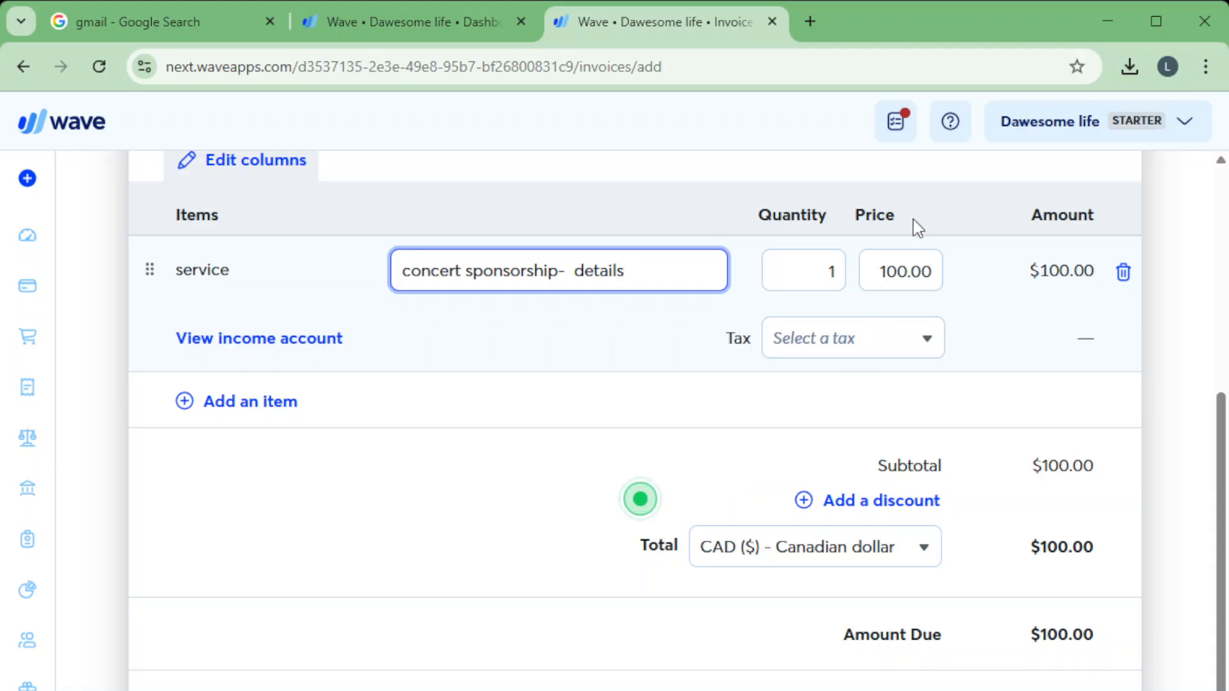
left_click(812, 340)
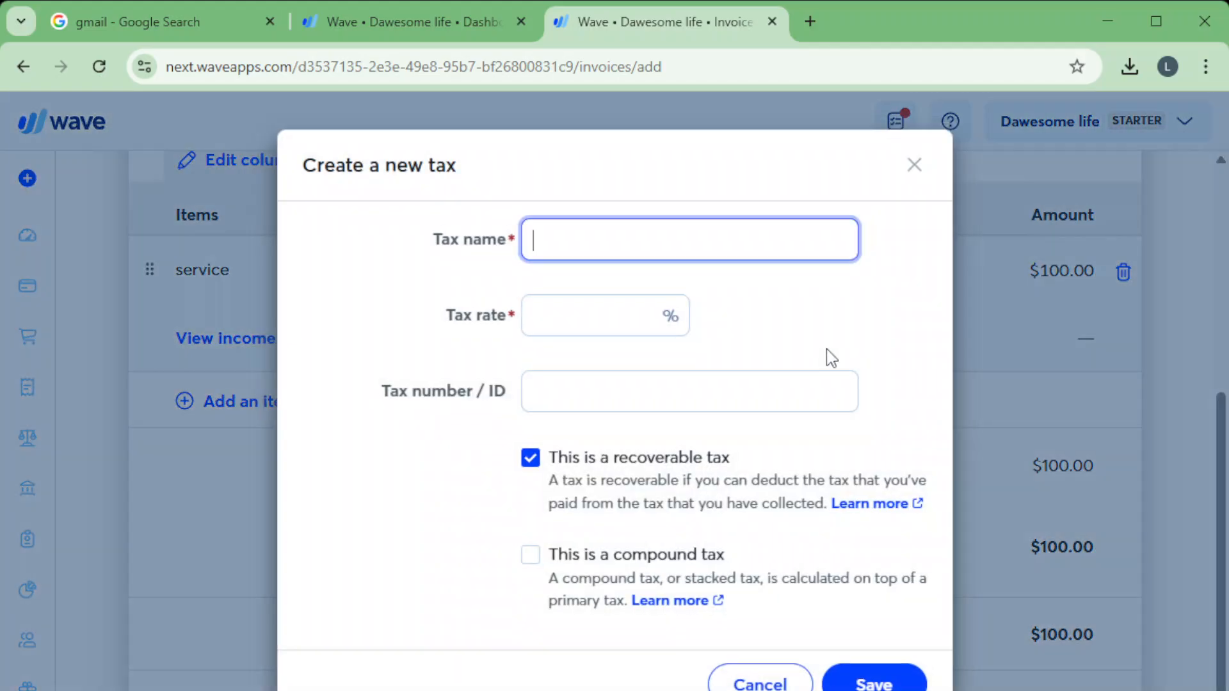
left_click(529, 326)
left_click(595, 231)
left_click(579, 393)
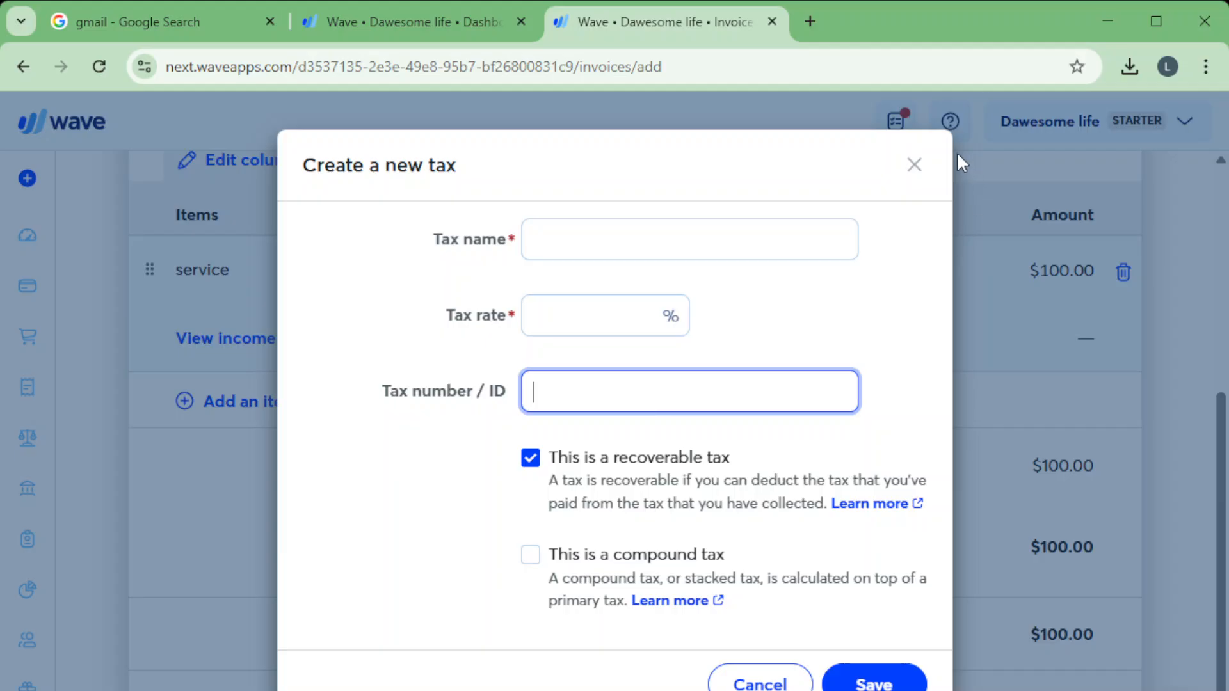
left_click(914, 168)
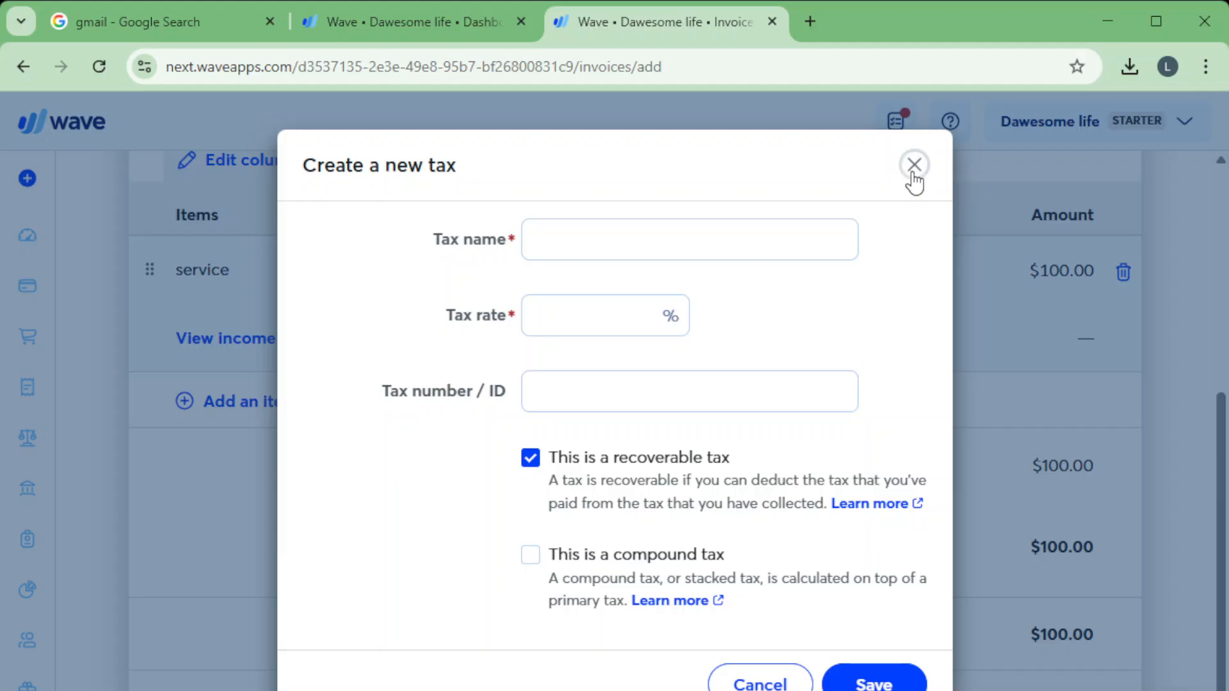
Review the rest of the invoice down to its notes and attachments, and expand the footer section.
scroll(700, 678, "down", 5)
scroll(500, 384, "up", 11)
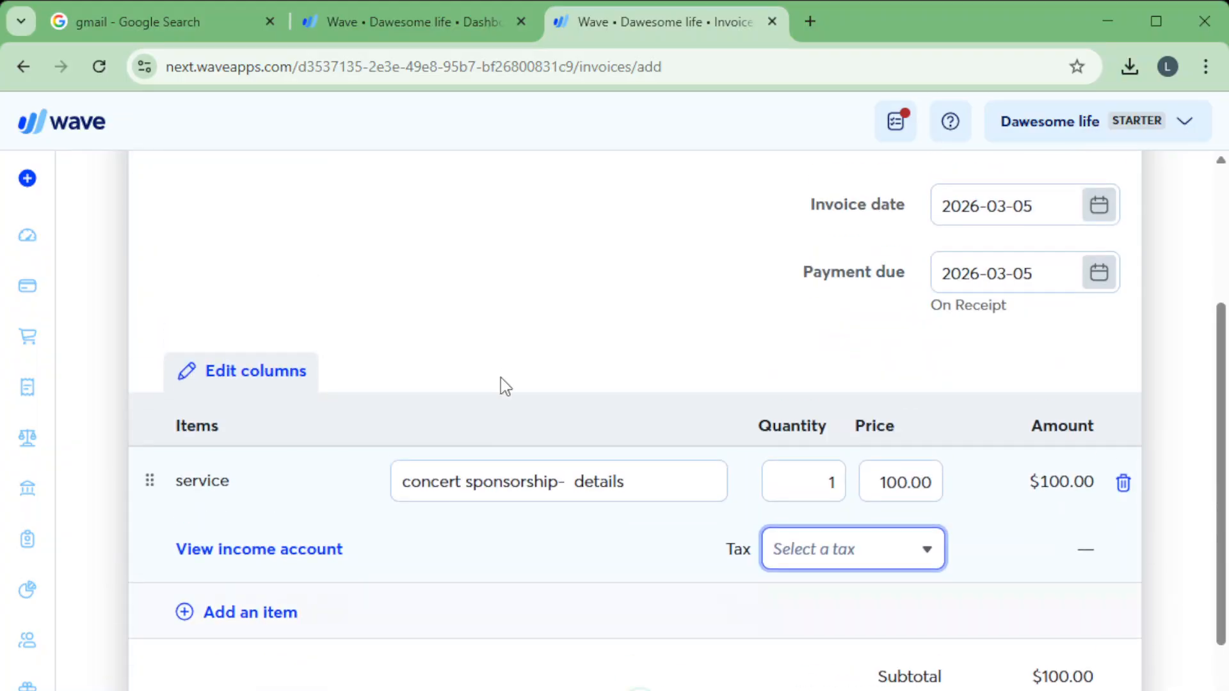
scroll(487, 458, "down", 13)
scroll(485, 557, "down", 1)
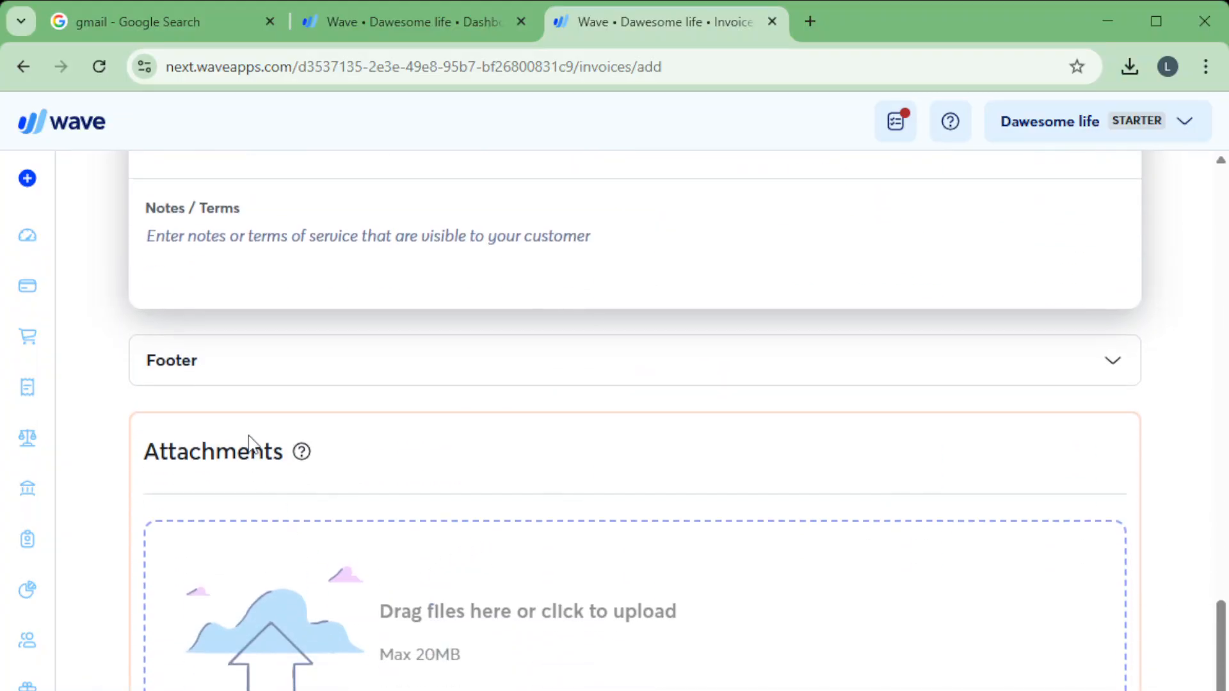
left_click(254, 363)
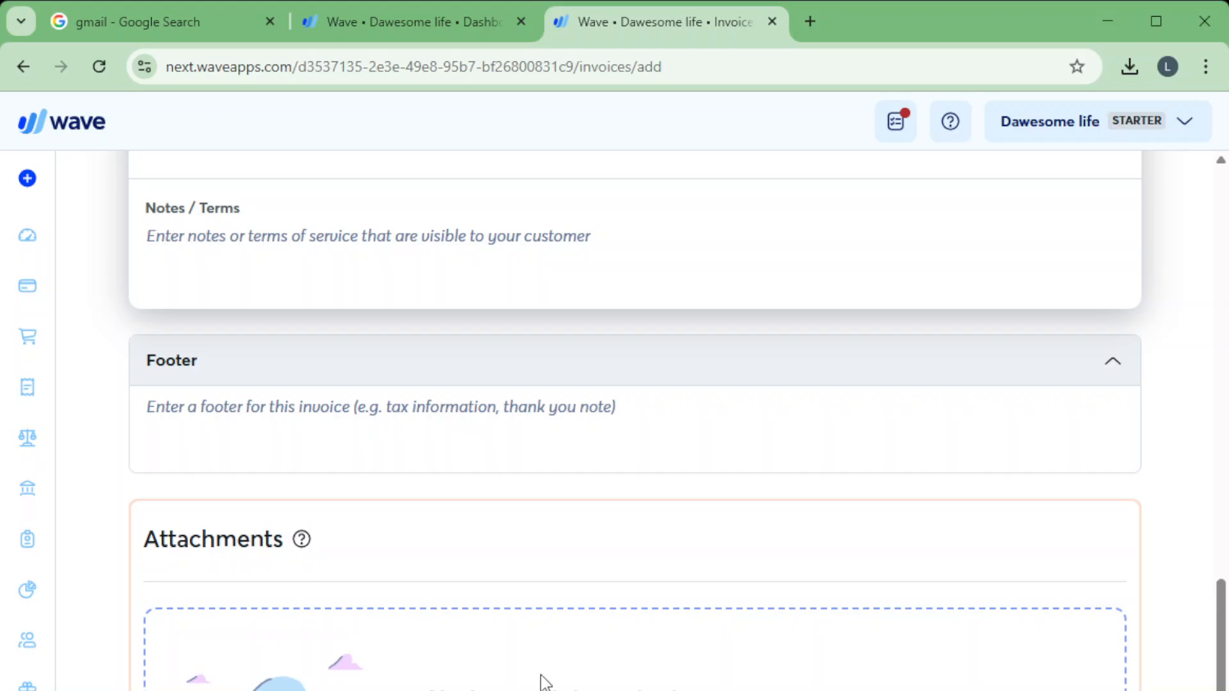
scroll(542, 682, "up", 15)
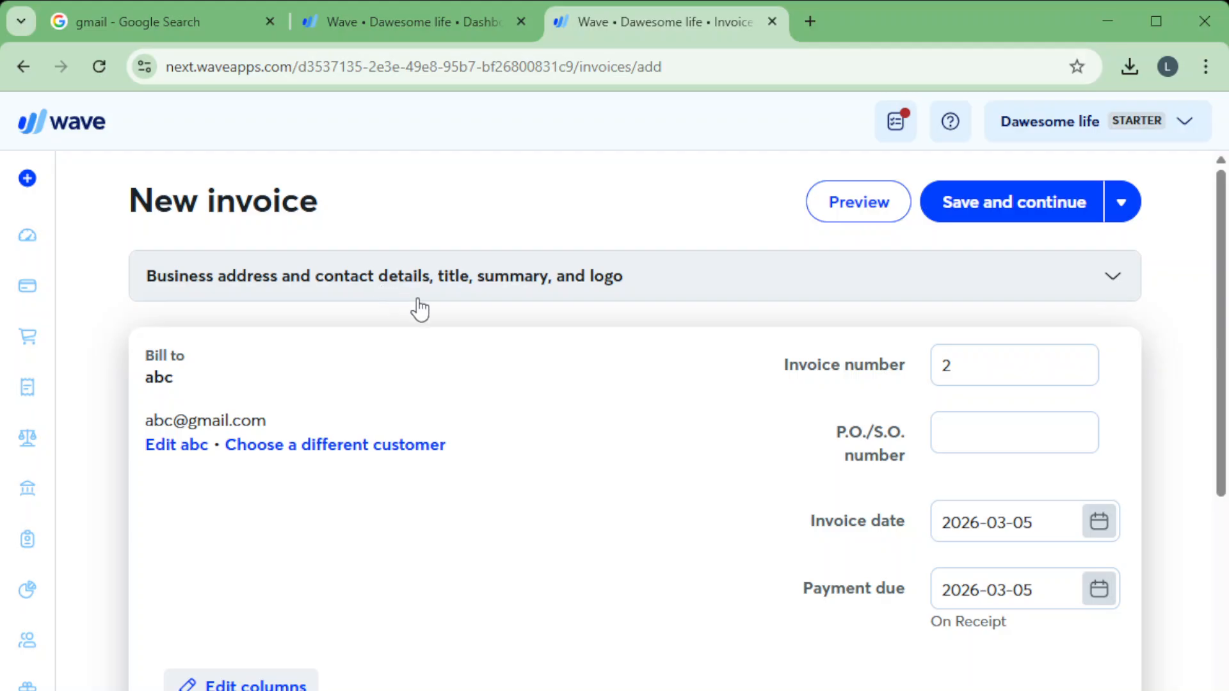
Expand the business address and contact details section and review its logo, title, summary and company information.
left_click(459, 294)
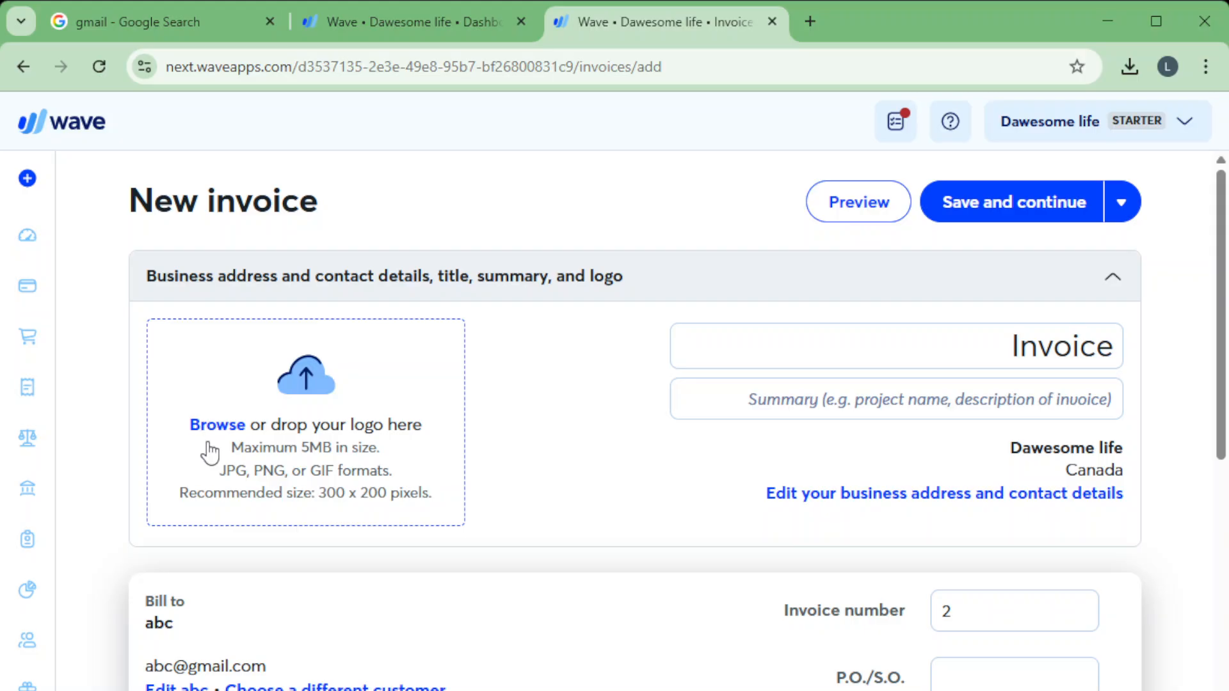
left_click(967, 352)
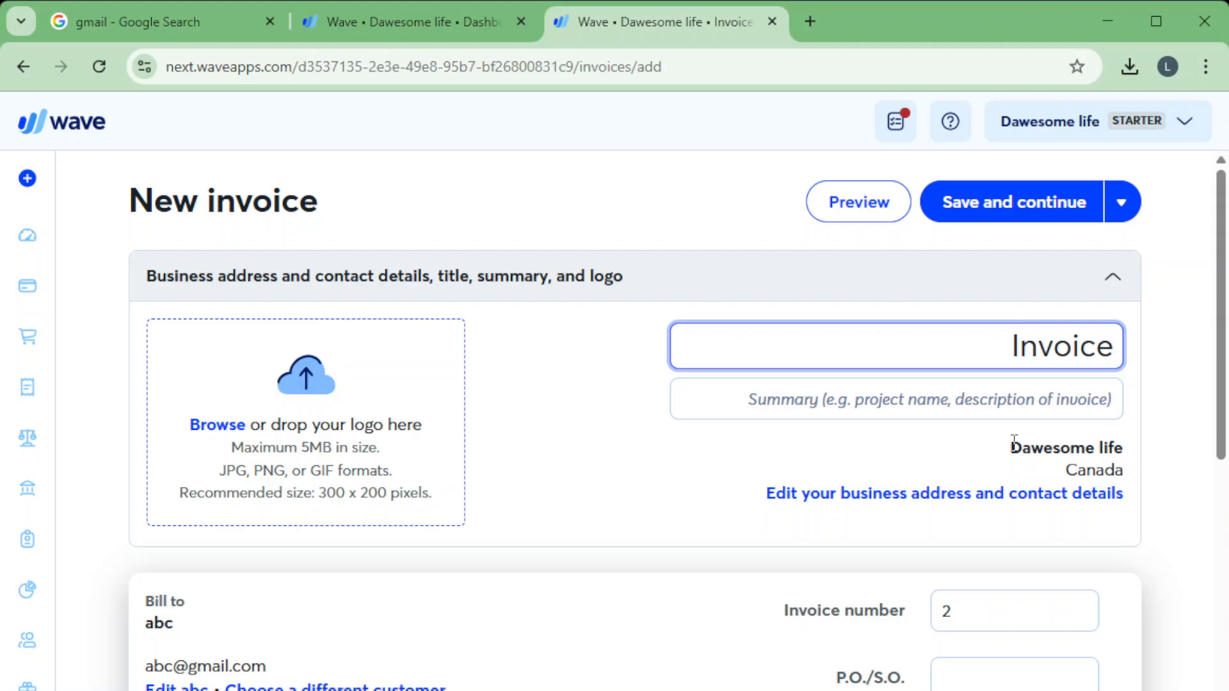
left_click_drag(1014, 439, 1127, 447)
left_click(1066, 467)
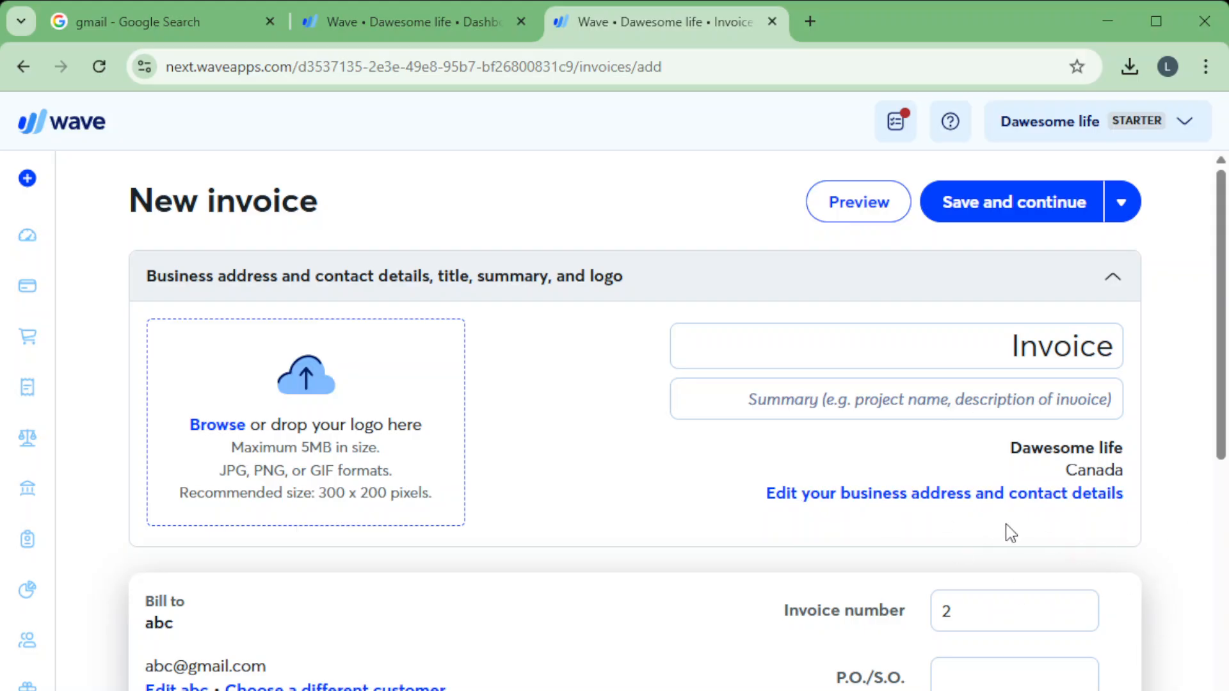
scroll(1010, 534, "down", 10)
scroll(1023, 433, "up", 8)
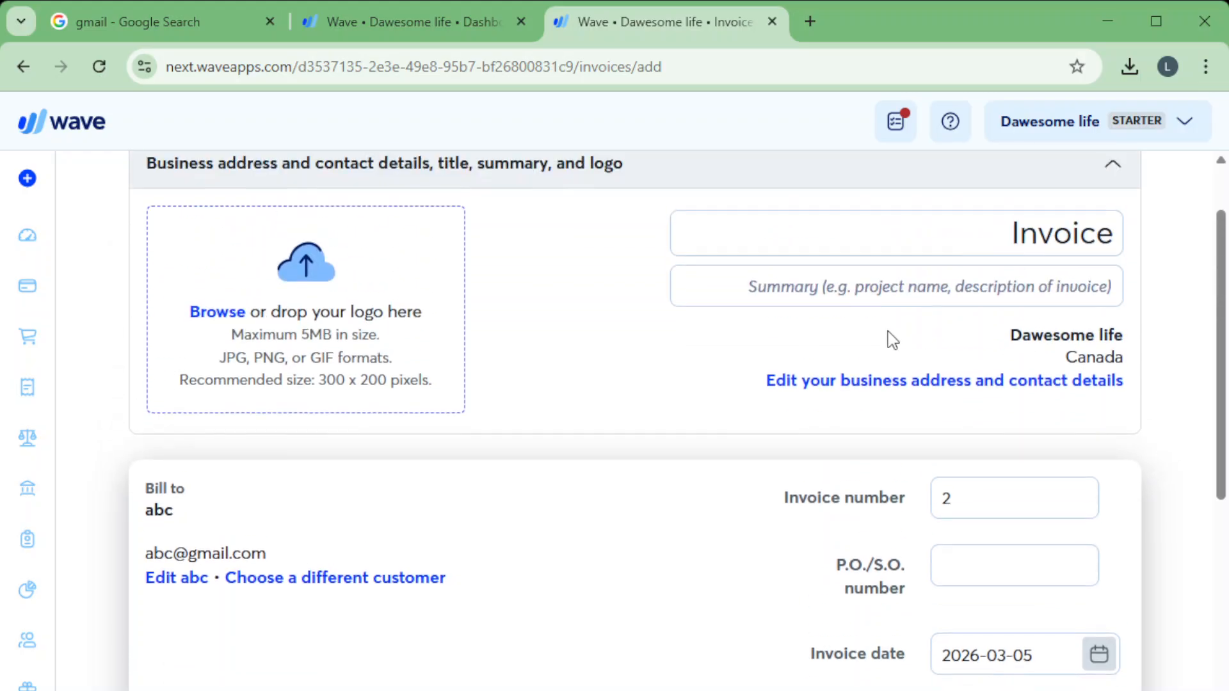
scroll(796, 519, "up", 2)
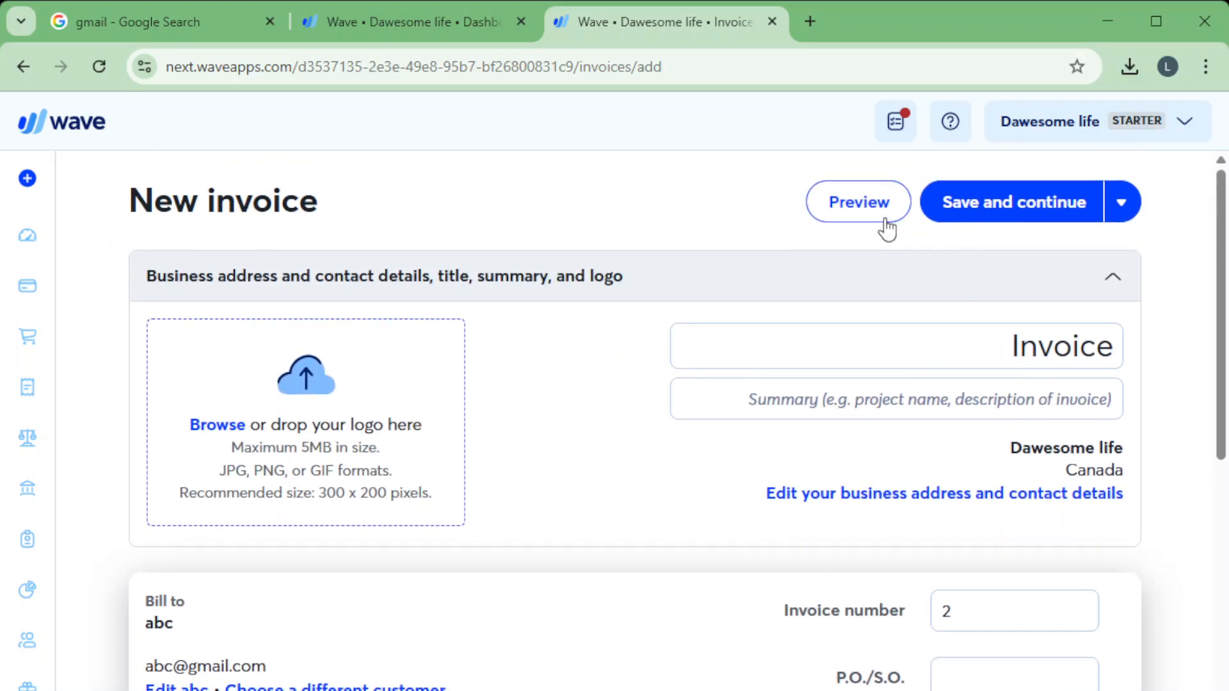
Save the new invoice as a draft and check which additional actions are available for it.
left_click(987, 221)
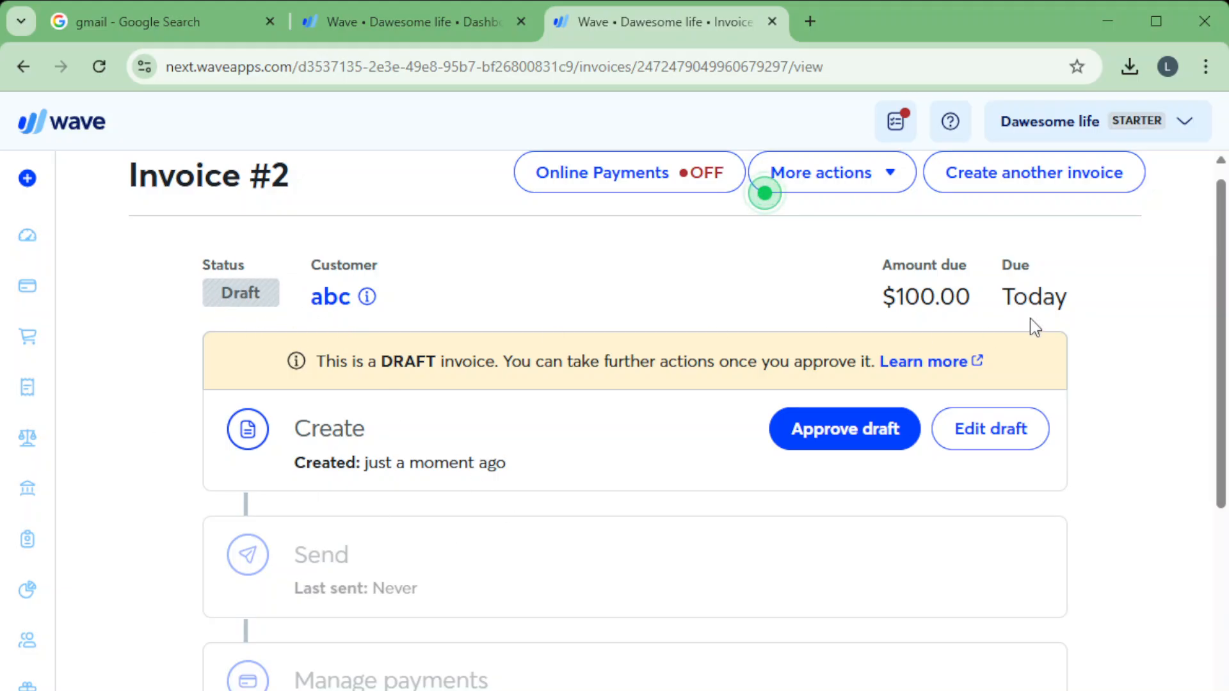
left_click(828, 185)
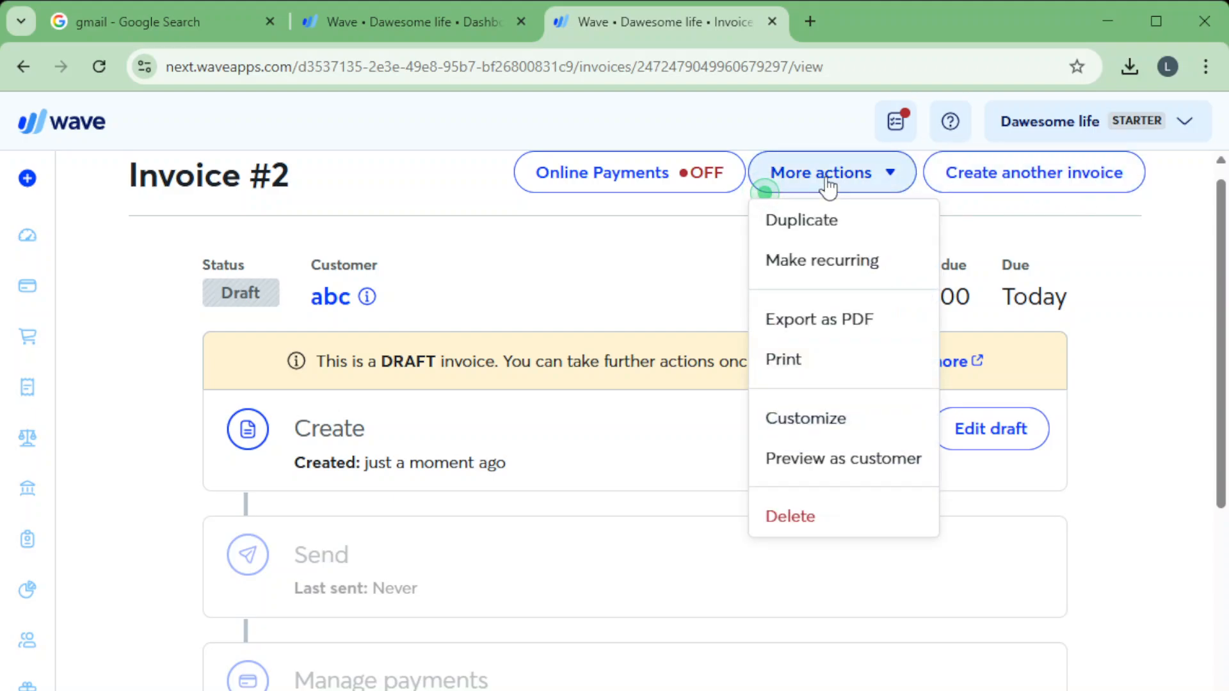
left_click(828, 185)
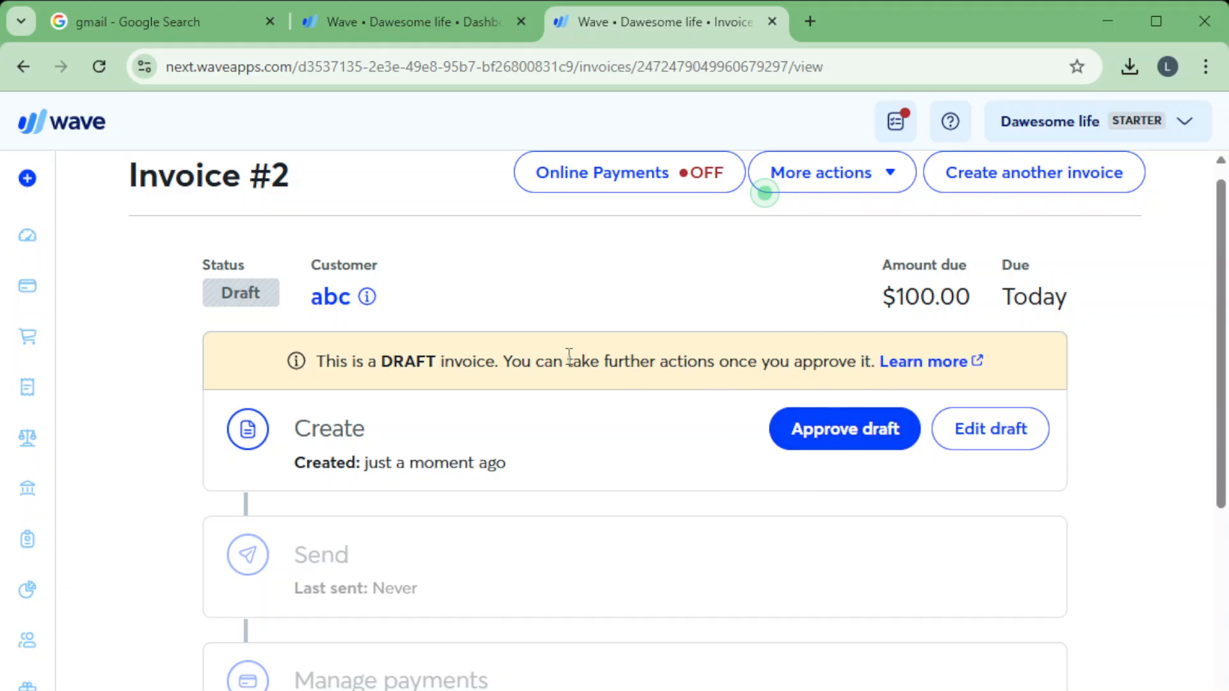
Approve the draft invoice and check its sending options, closing them without sending anything.
left_click(801, 431)
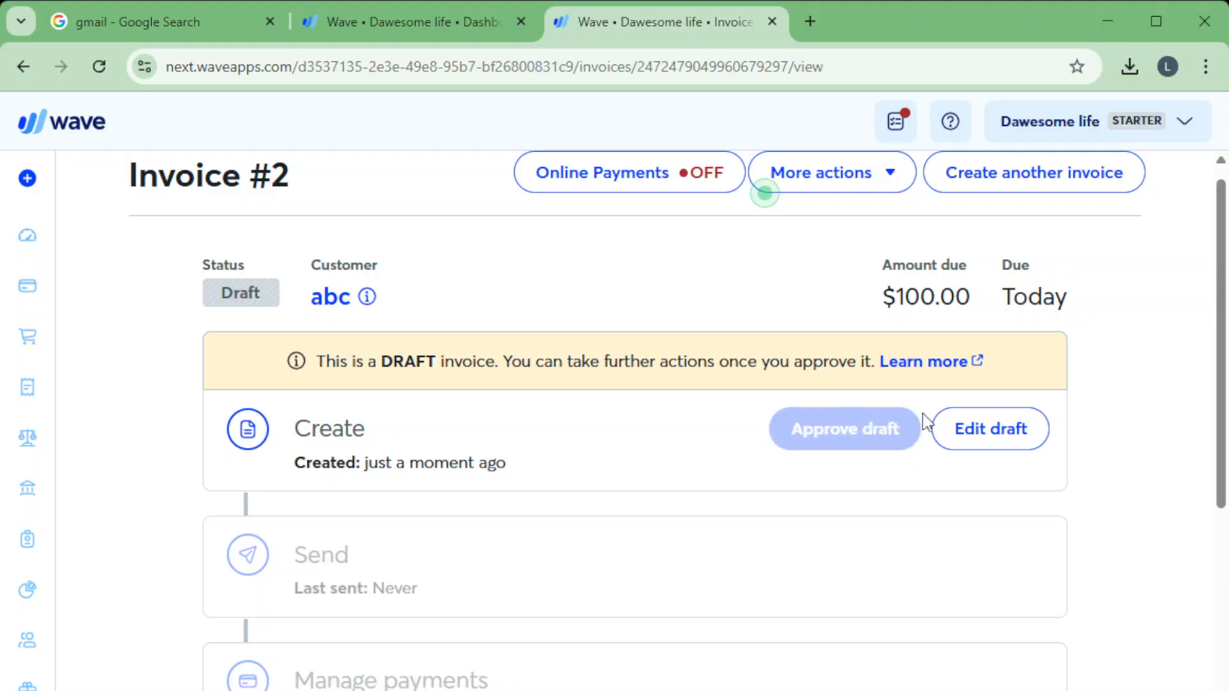
left_click(967, 517)
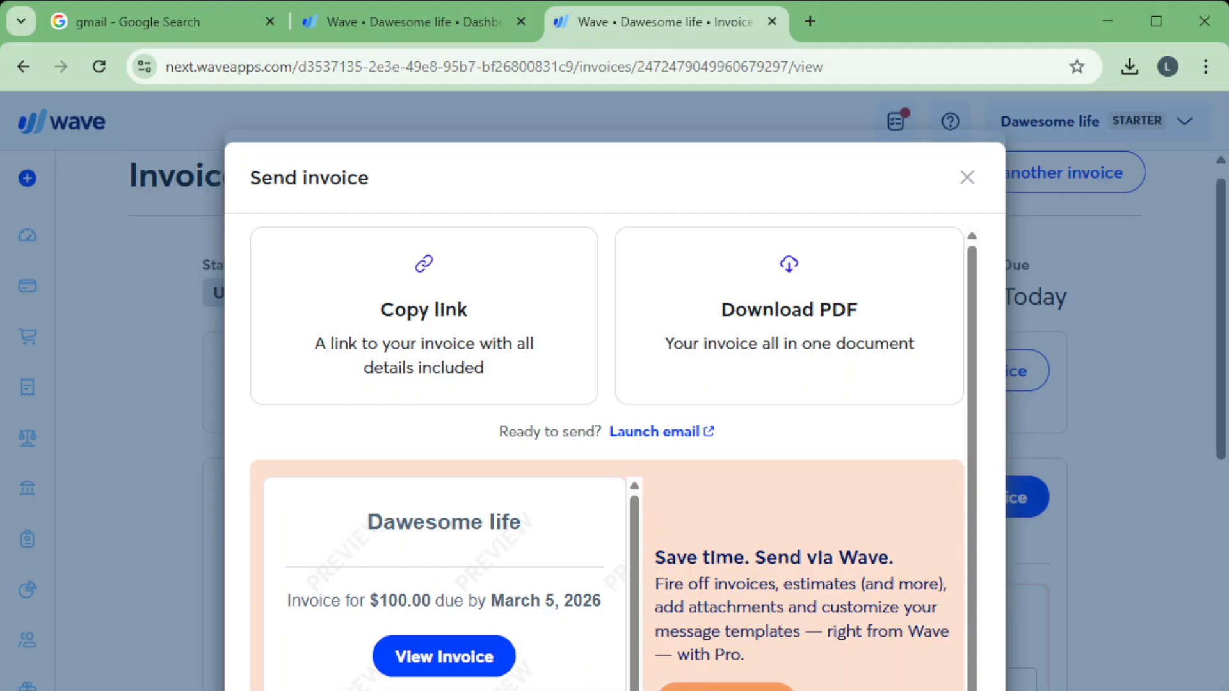
key("Escape")
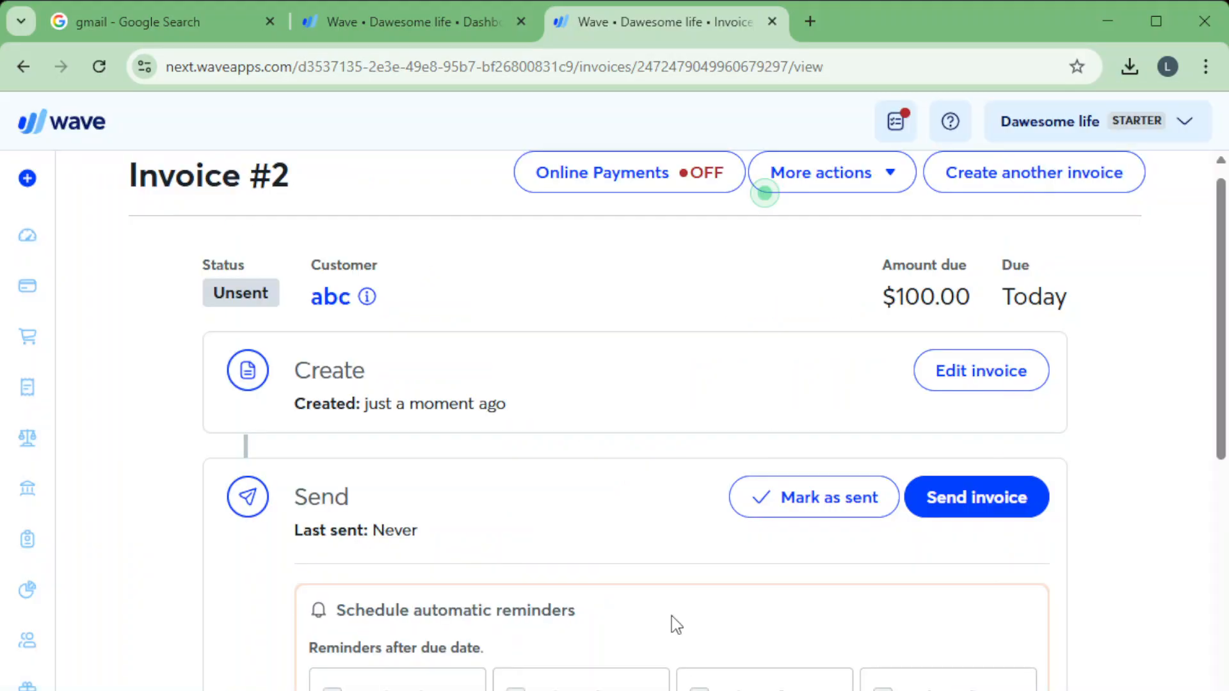
Record a $10 payment for the invoice with method Bank payment and account Cash on Hand (CAD).
scroll(669, 584, "down", 5)
scroll(669, 585, "down", 2)
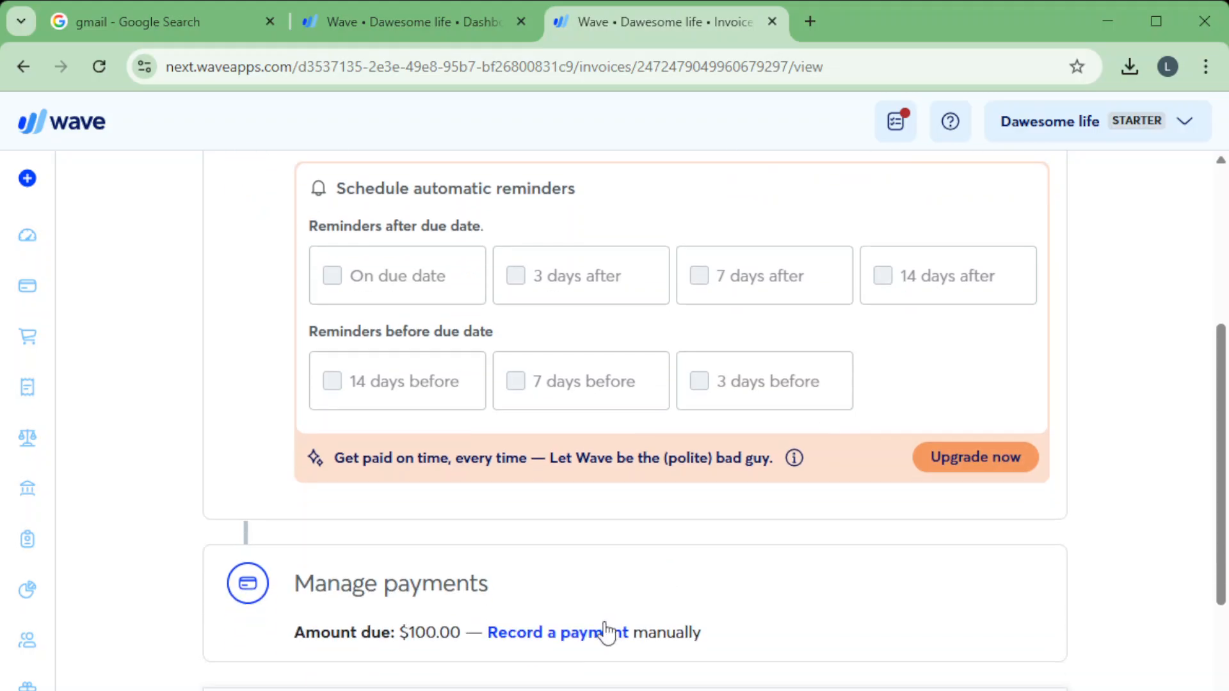
left_click(582, 643)
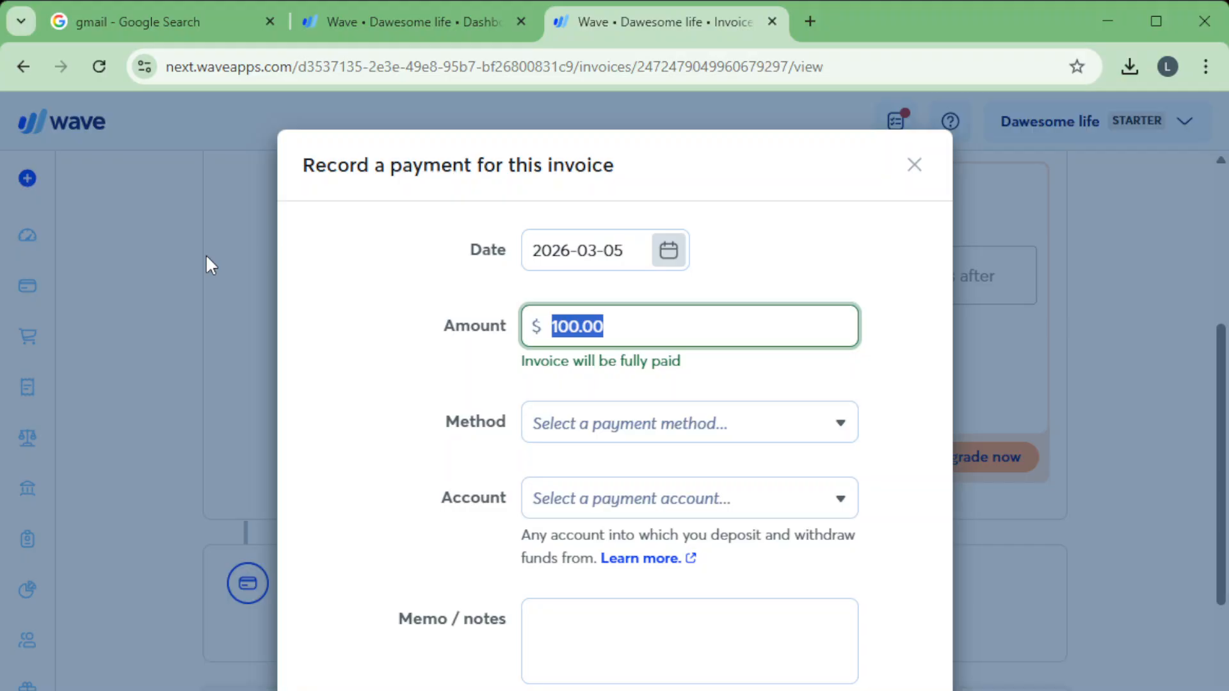
type("10")
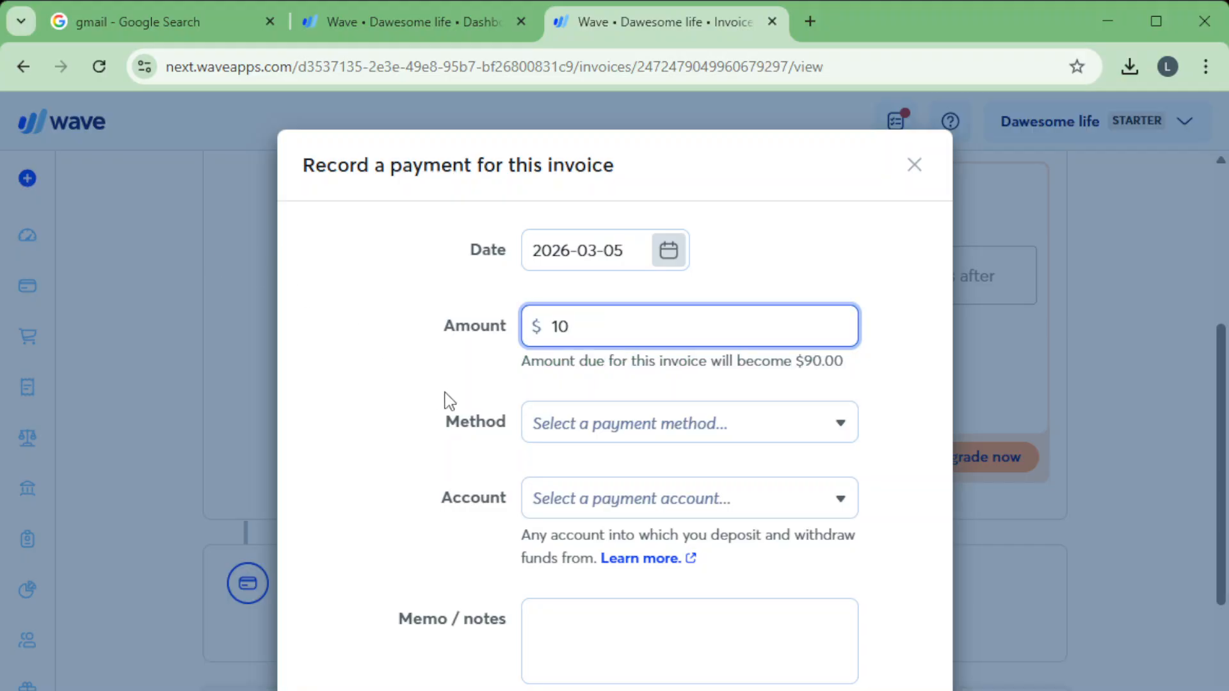
left_click(627, 425)
left_click(628, 516)
left_click(582, 533)
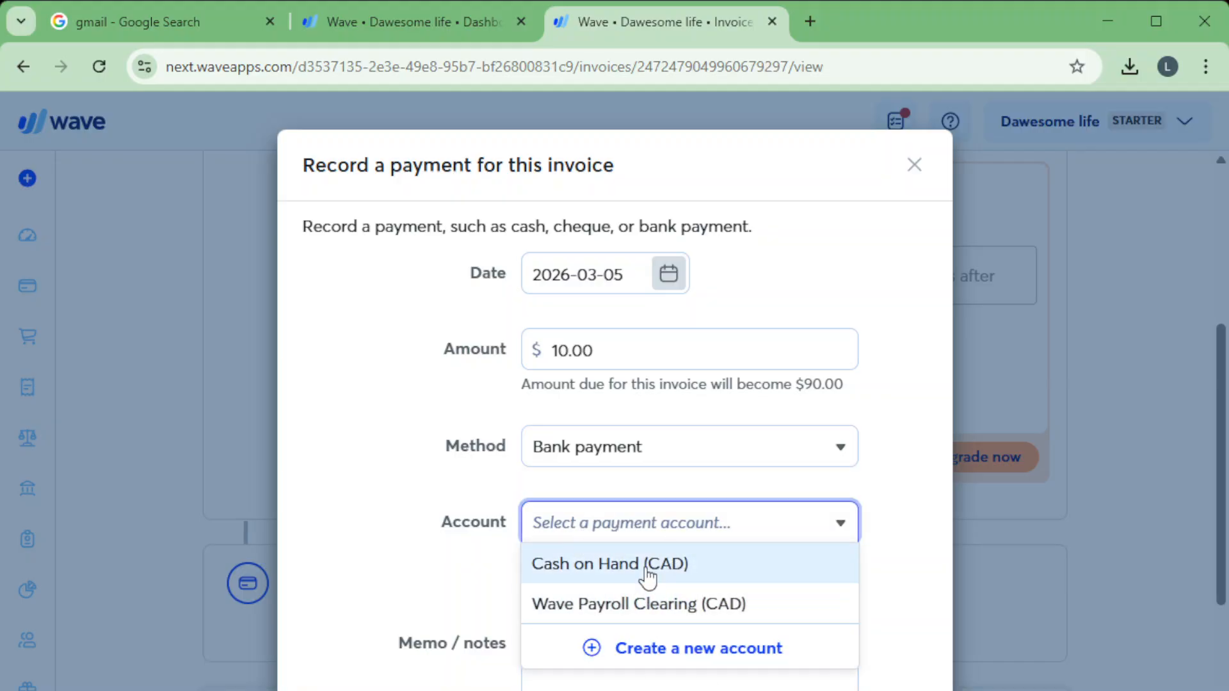
left_click(601, 566)
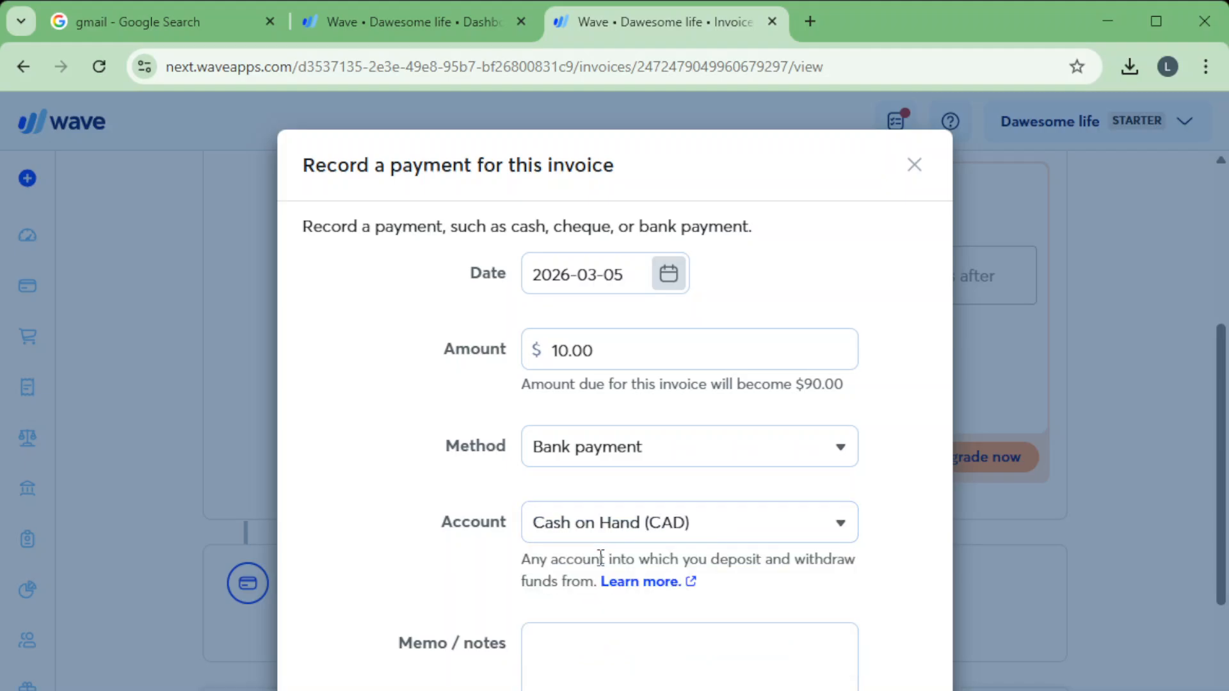
left_click(646, 683)
key("Tab")
key("Return")
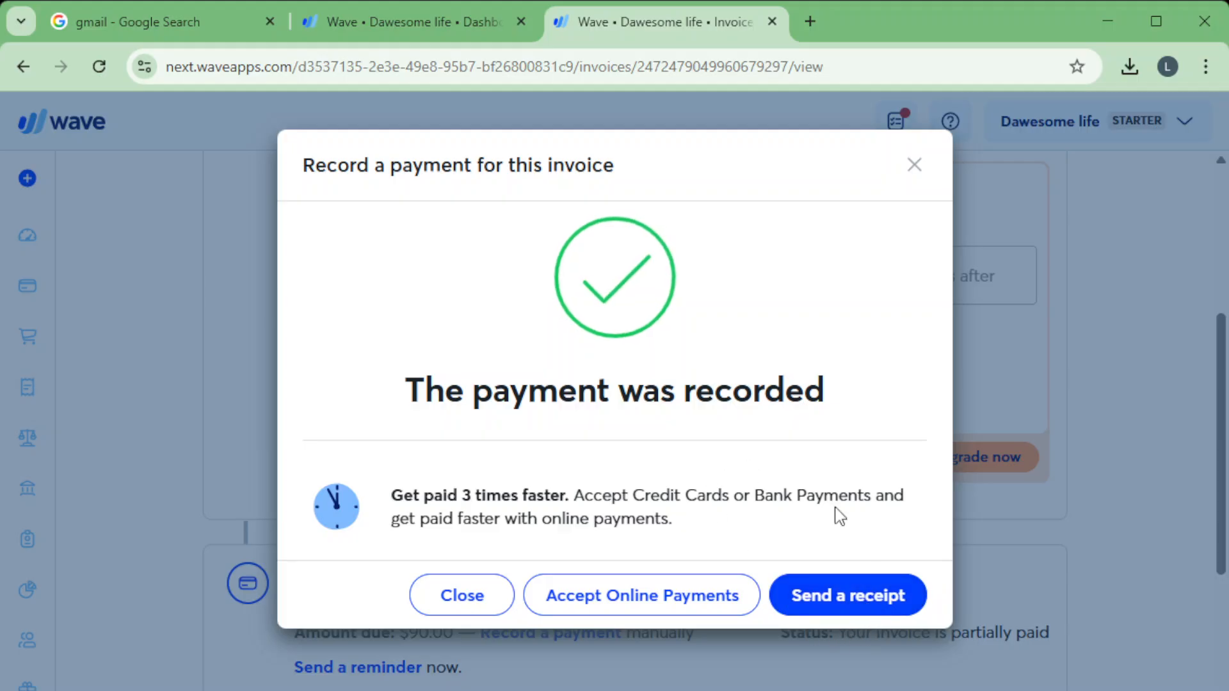
Check the options for sending the payment receipt, close them unsent, and review the invoice's received payments.
left_click(840, 608)
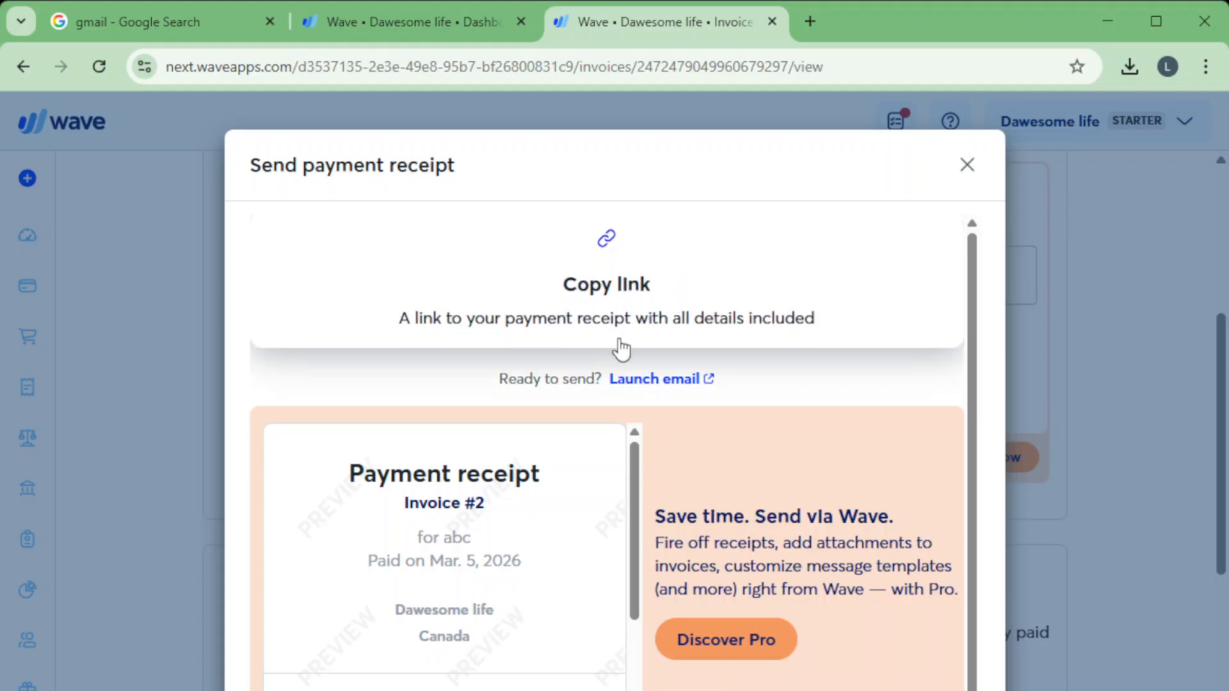
left_click(967, 165)
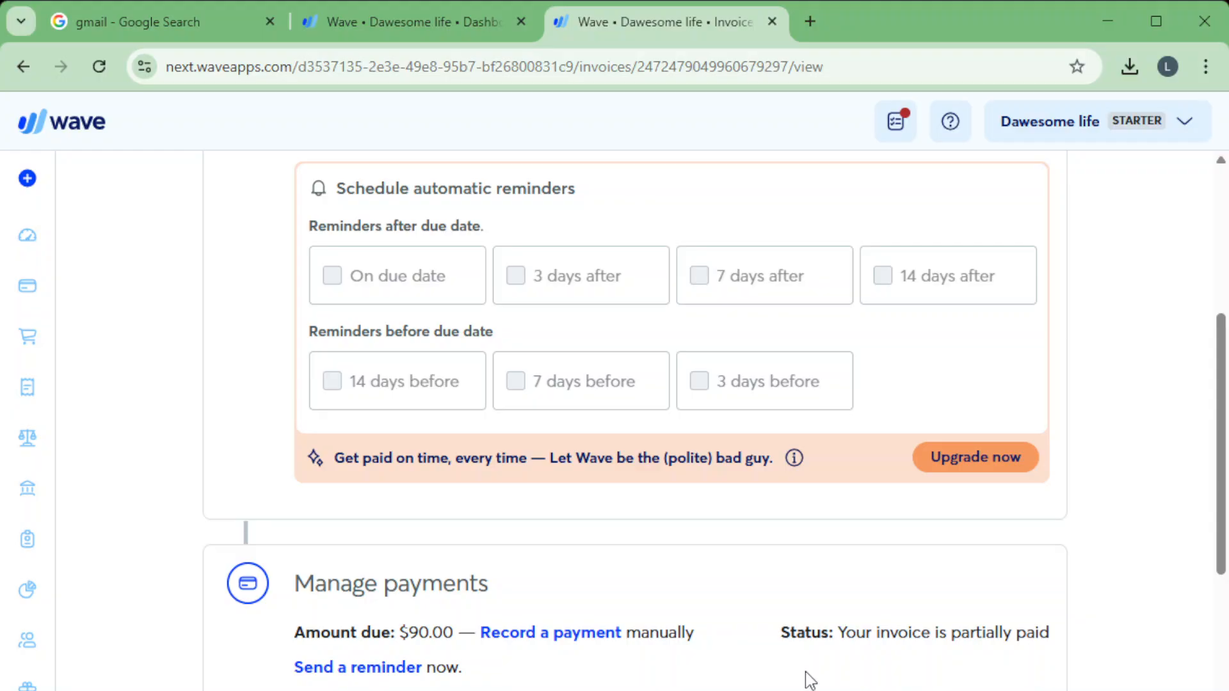
scroll(615, 602, "down", 5)
scroll(990, 532, "up", 5)
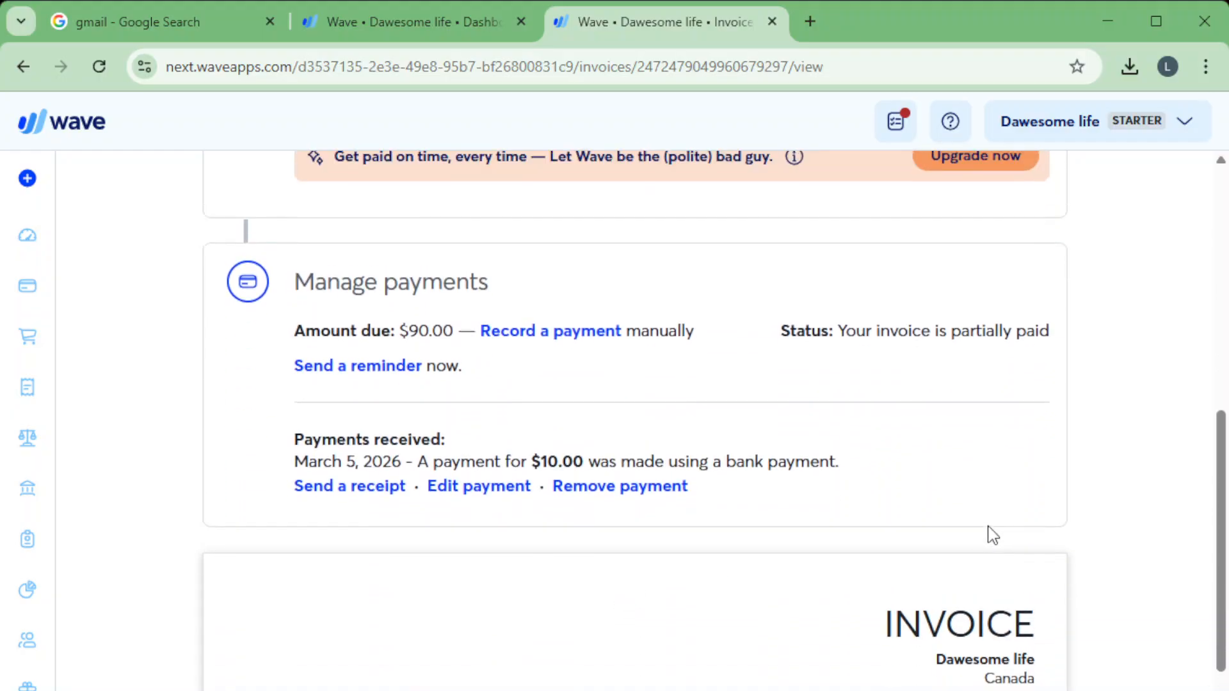
Download the invoice as a PDF from its sending options.
scroll(989, 397, "up", 5)
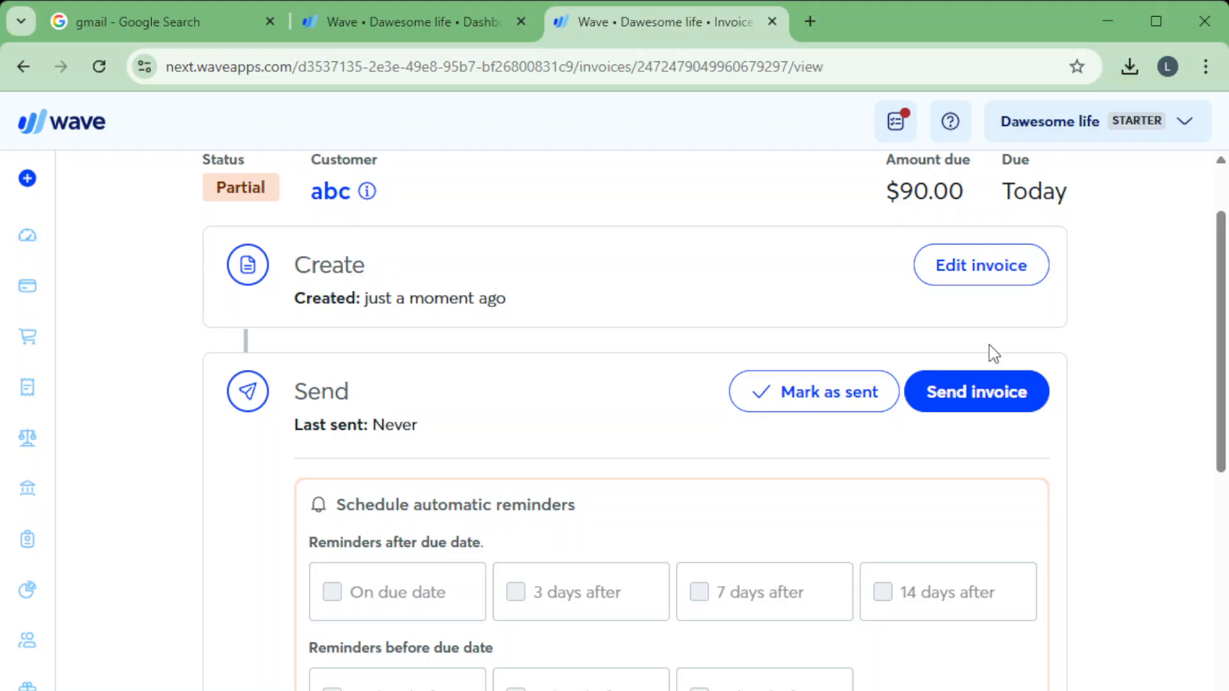
left_click(968, 406)
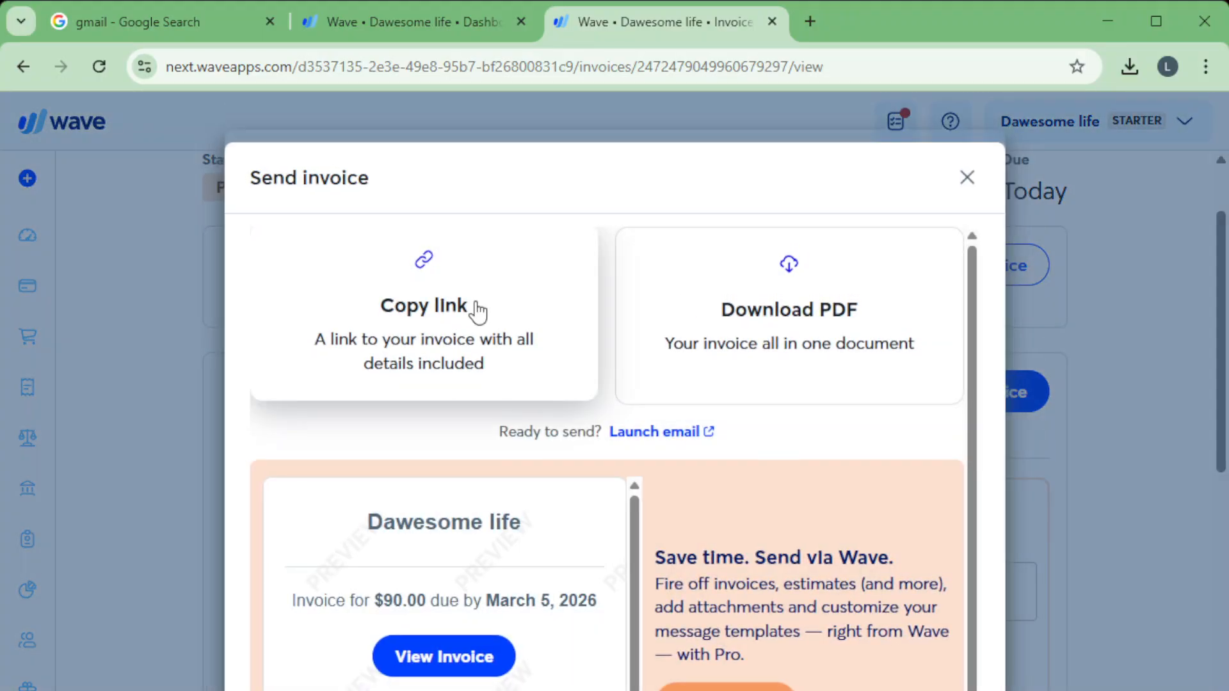
left_click(829, 325)
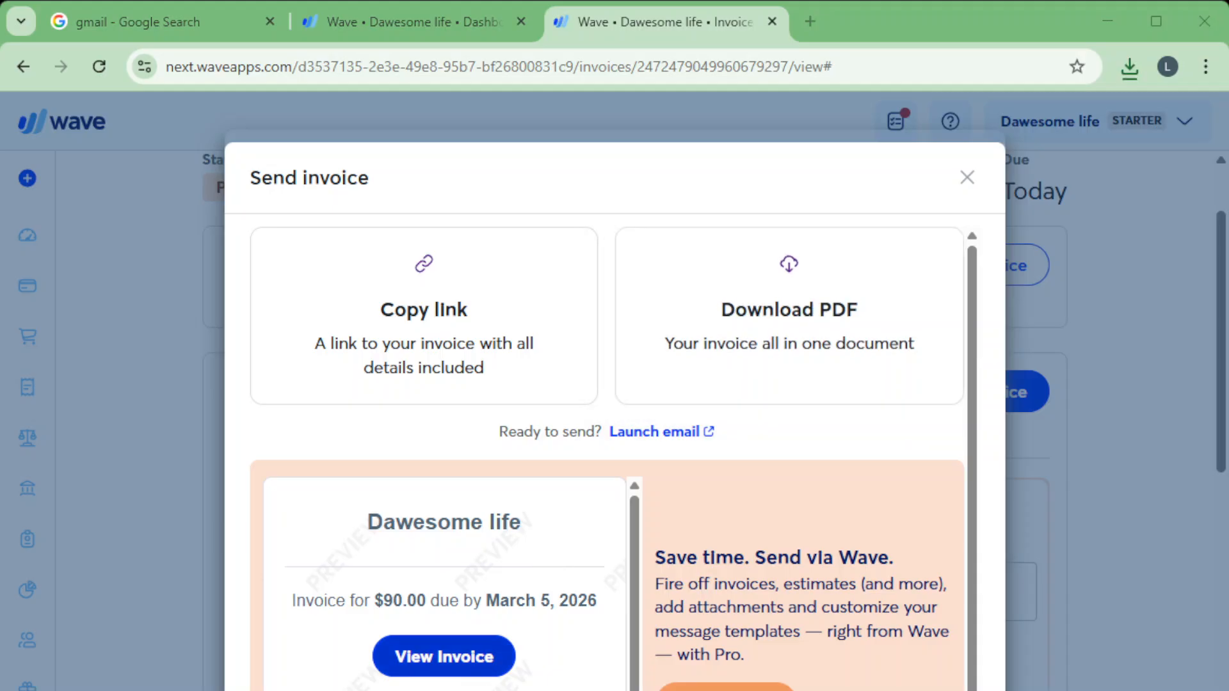
Preview the invoice as the customer sees it and examine the payment line and the amount due.
left_click(475, 659)
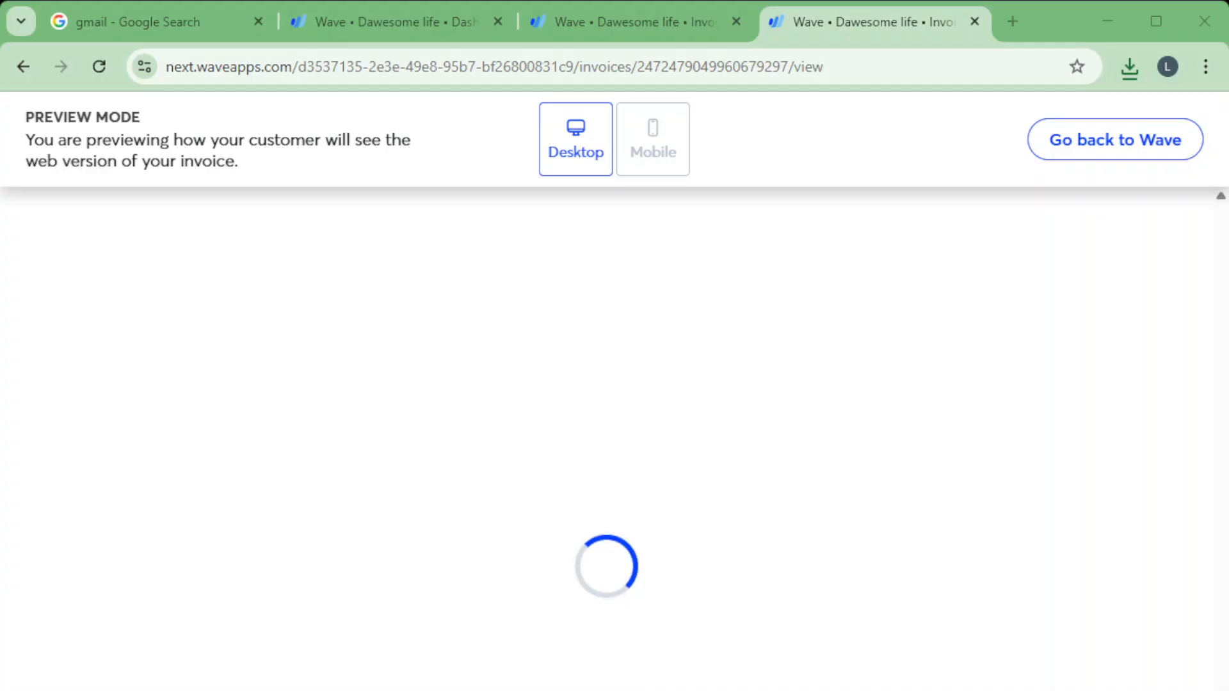
scroll(599, 442, "down", 10)
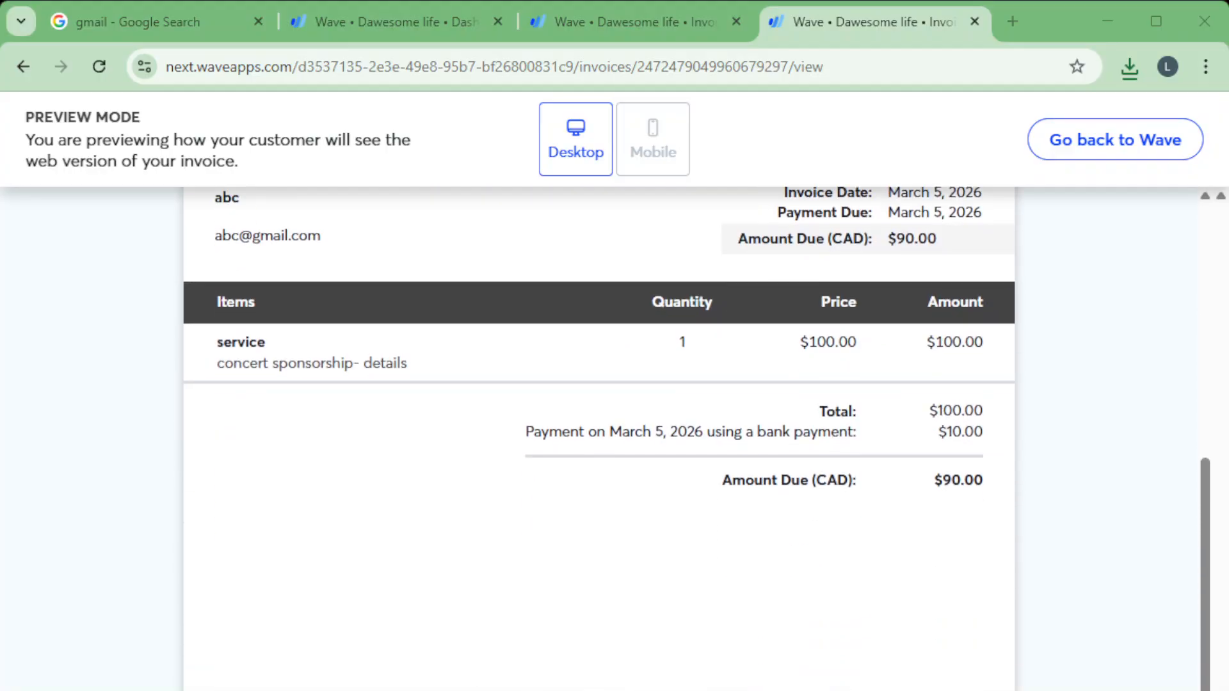
left_click_drag(533, 432, 727, 430)
left_click(746, 439)
left_click_drag(943, 434, 989, 443)
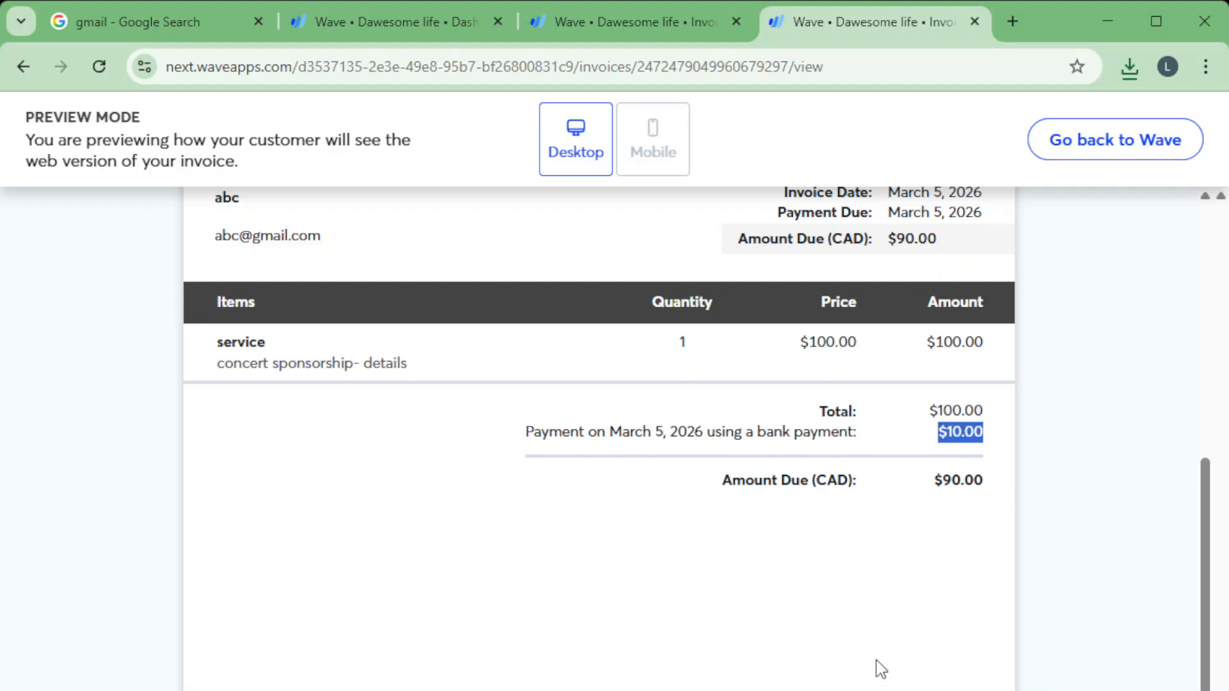
left_click_drag(724, 485, 994, 510)
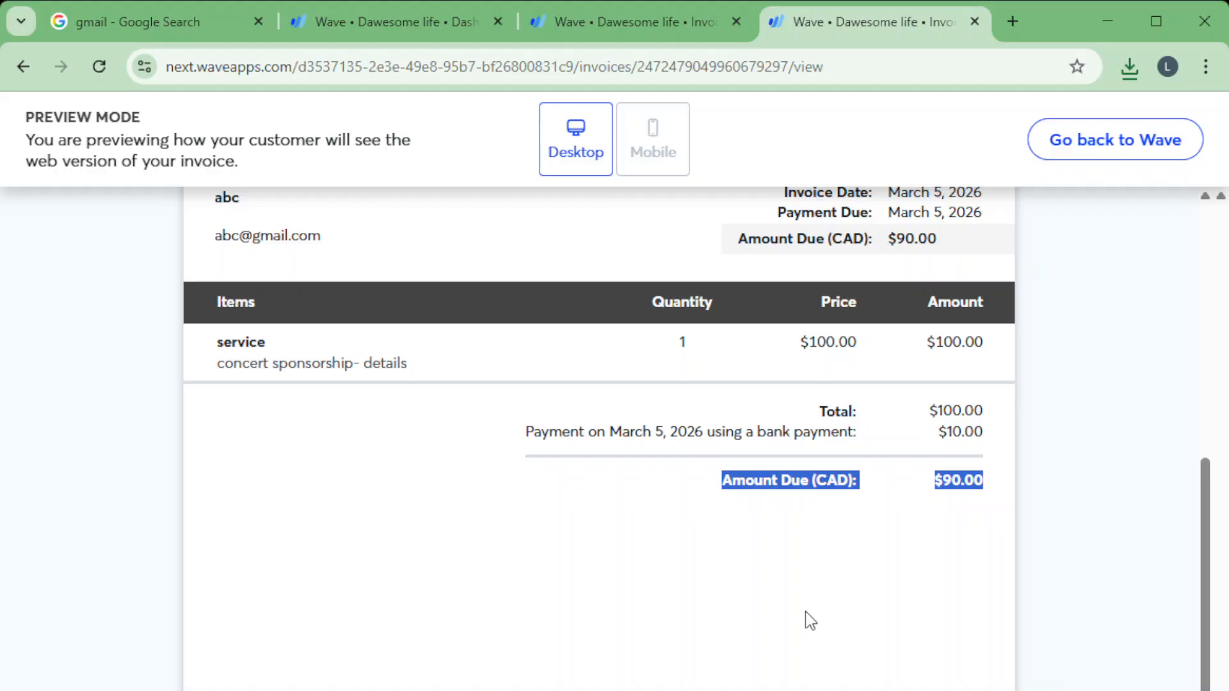
scroll(771, 584, "up", 3)
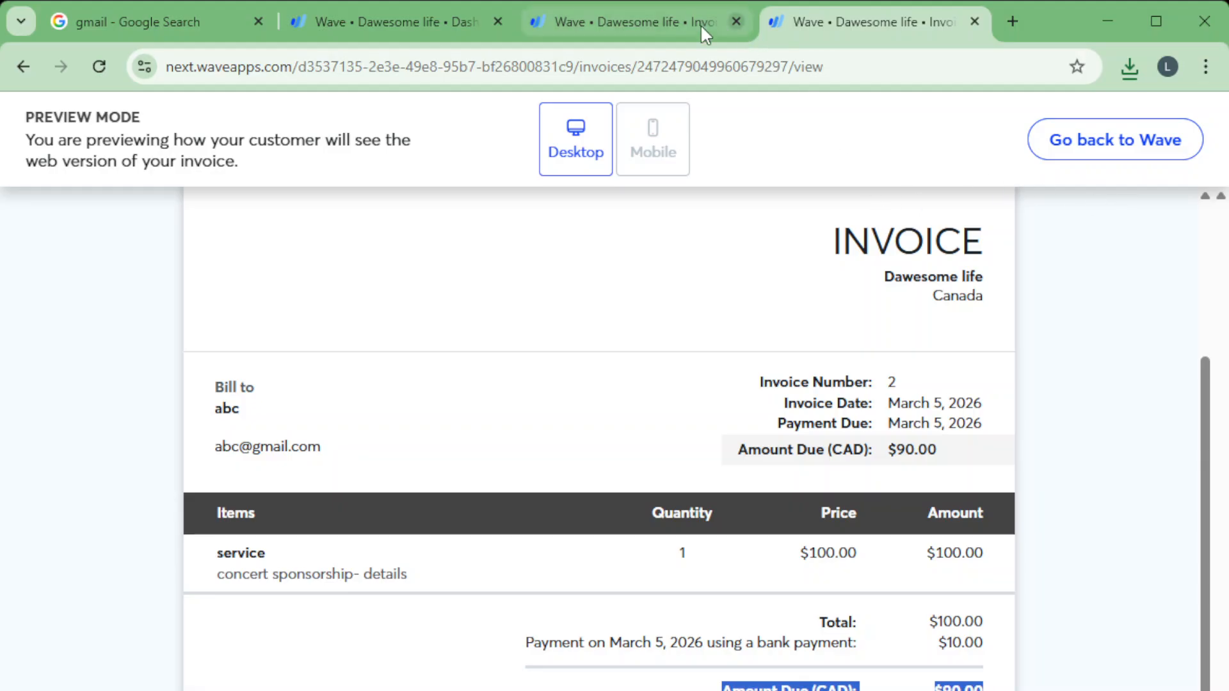
Return to the invoice page, close the sending options, and review the payments section and the invoice document.
left_click(642, 27)
left_click(966, 178)
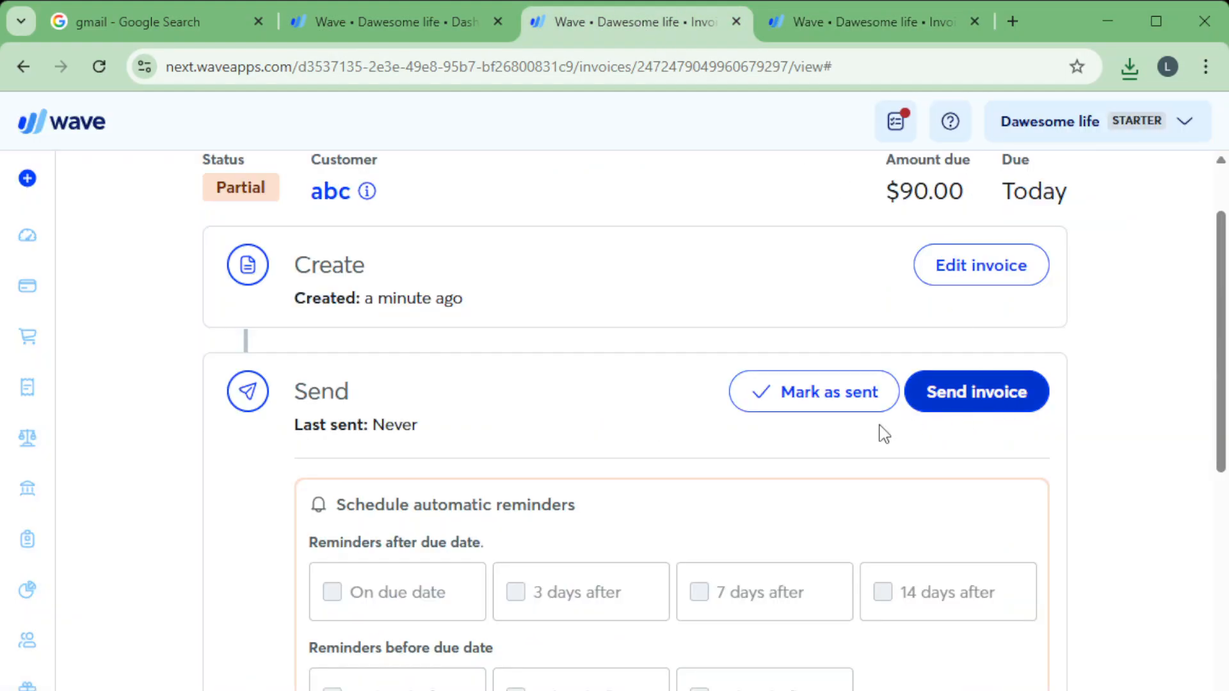
scroll(861, 596, "down", 1)
scroll(858, 598, "down", 5)
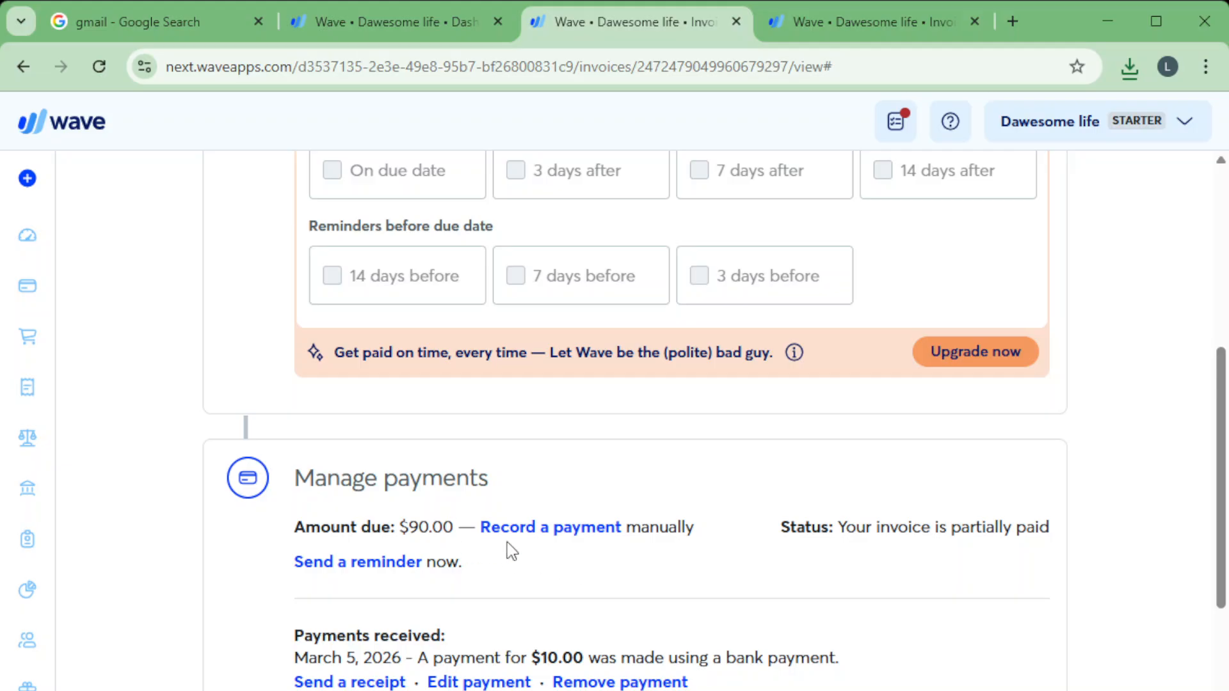
scroll(640, 608, "down", 10)
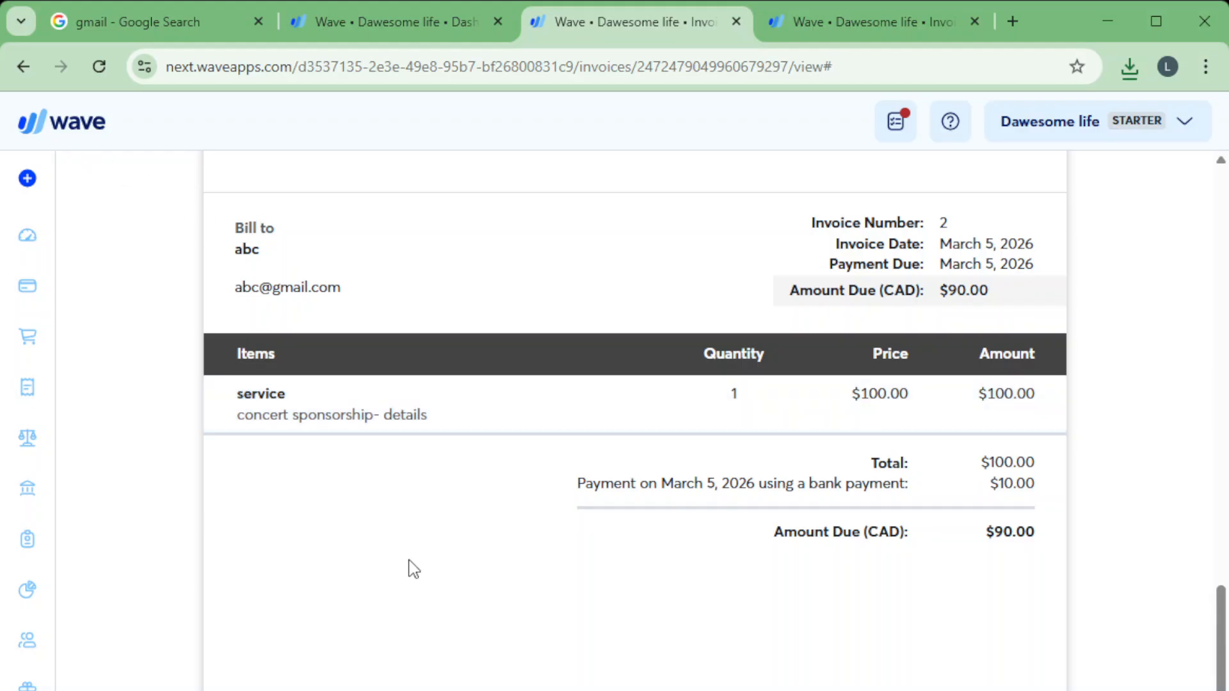
scroll(414, 568, "up", 3)
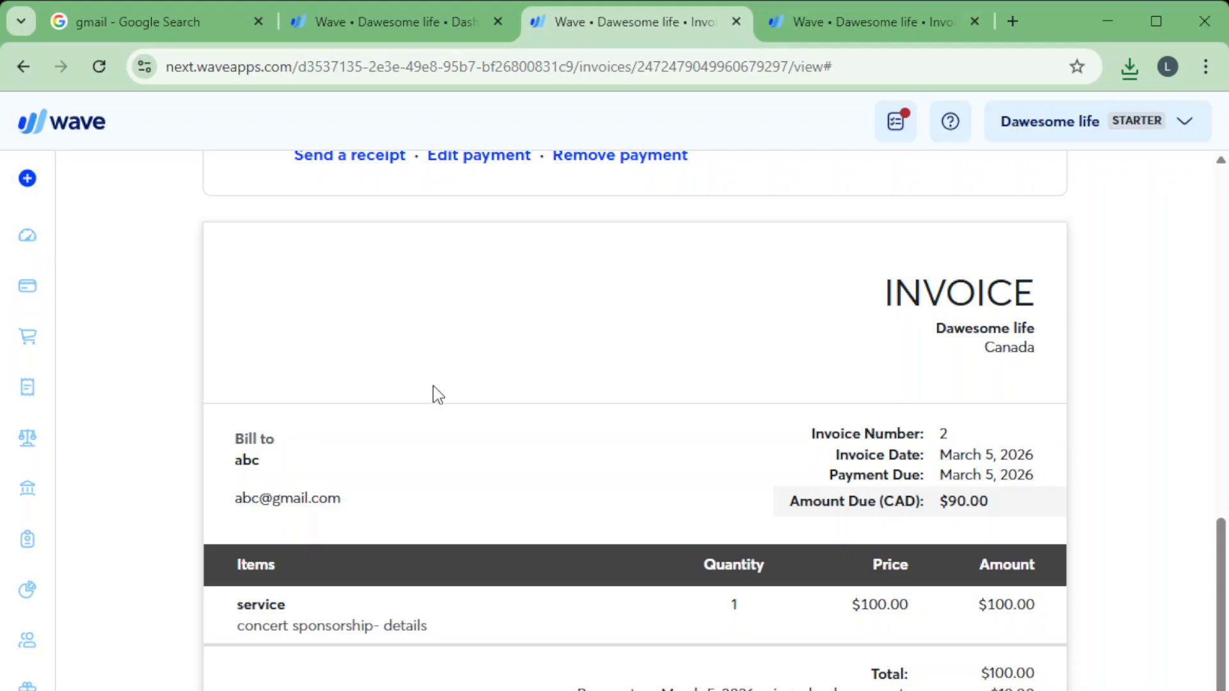
scroll(709, 426, "up", 13)
scroll(1055, 352, "down", 6)
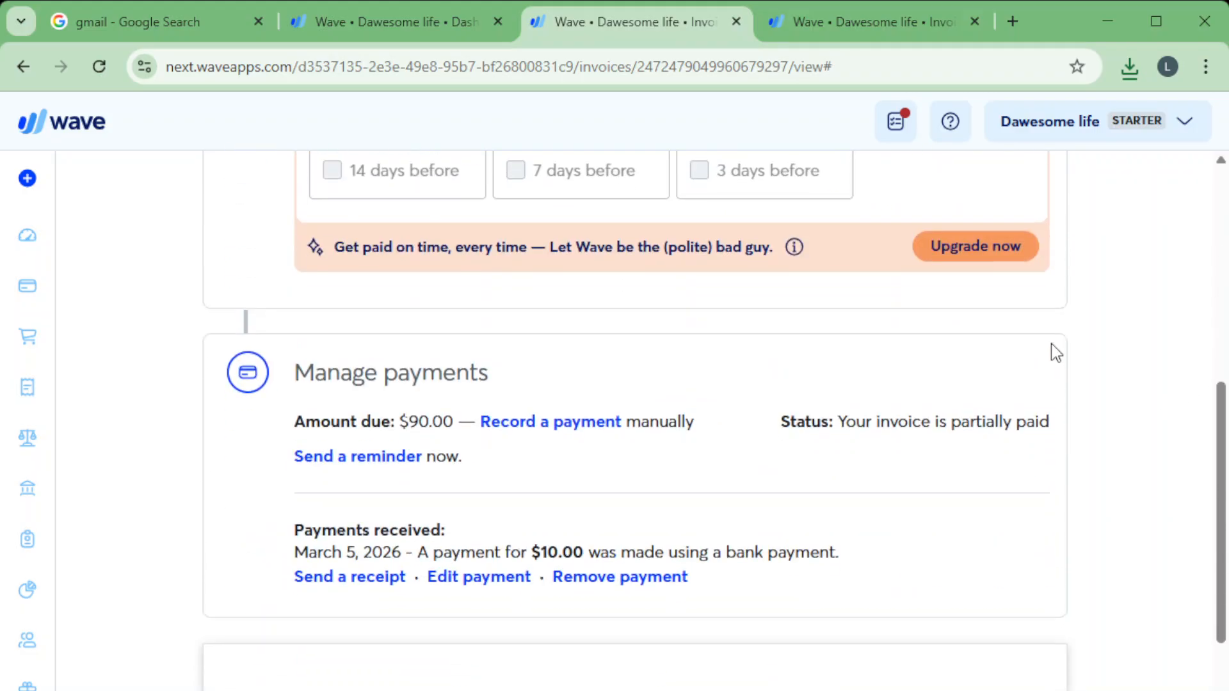